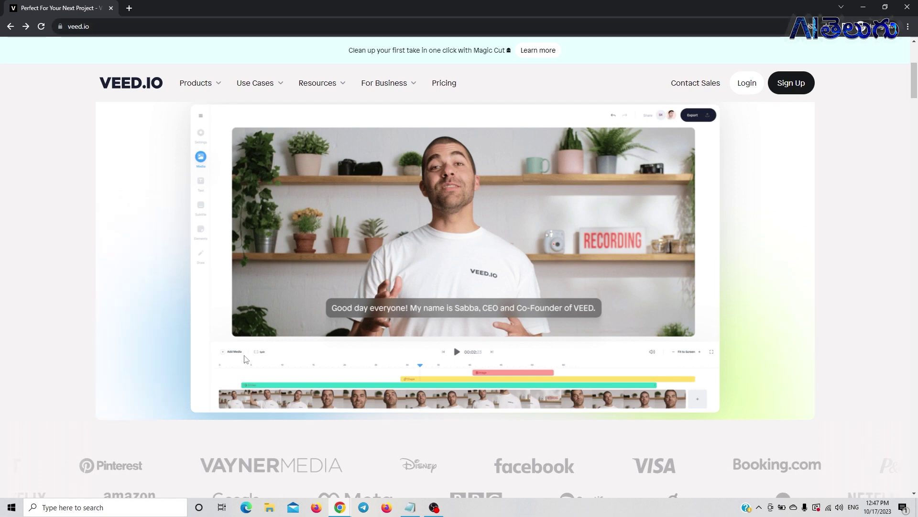
Open VEED's free-account sign-up page, then switch to the blank New Tab browser window.
{"action": "left_click_drag", "start_coordinate": [914, 91], "coordinate": [914, 77]}
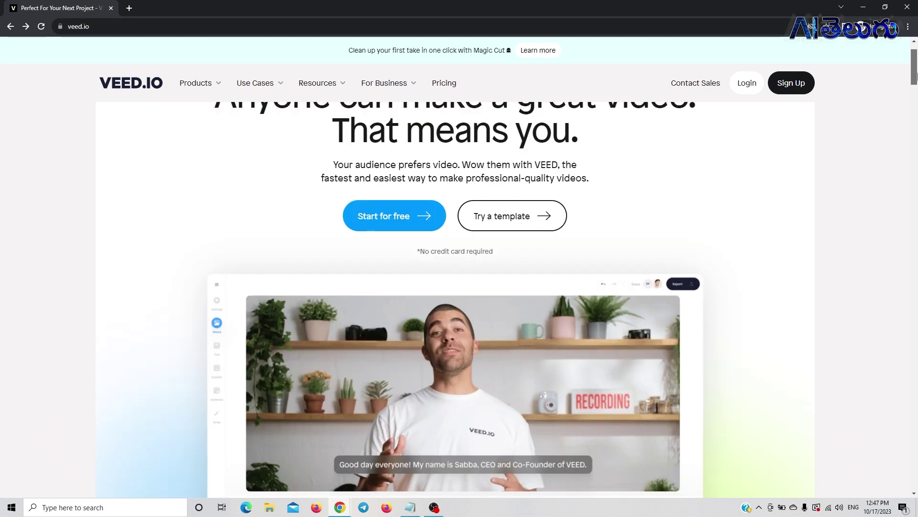
{"action": "left_click", "coordinate": [784, 86]}
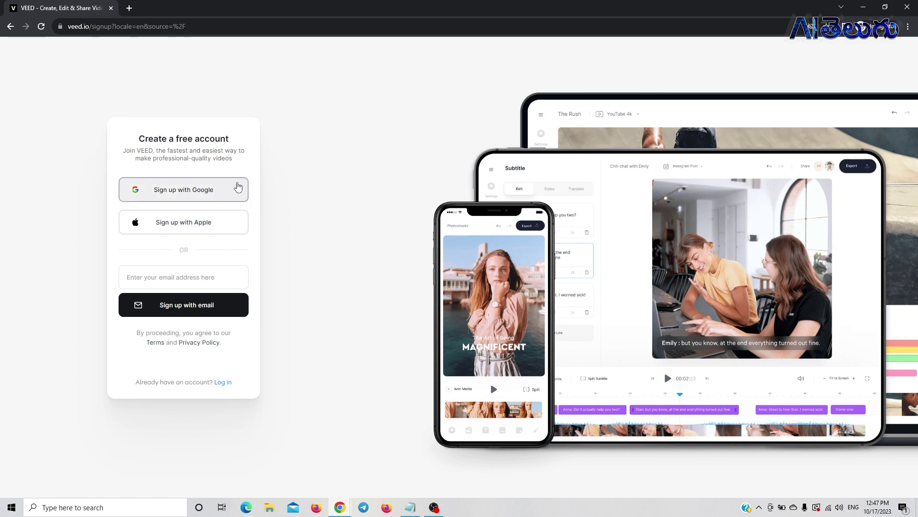
{"action": "left_click", "coordinate": [230, 276]}
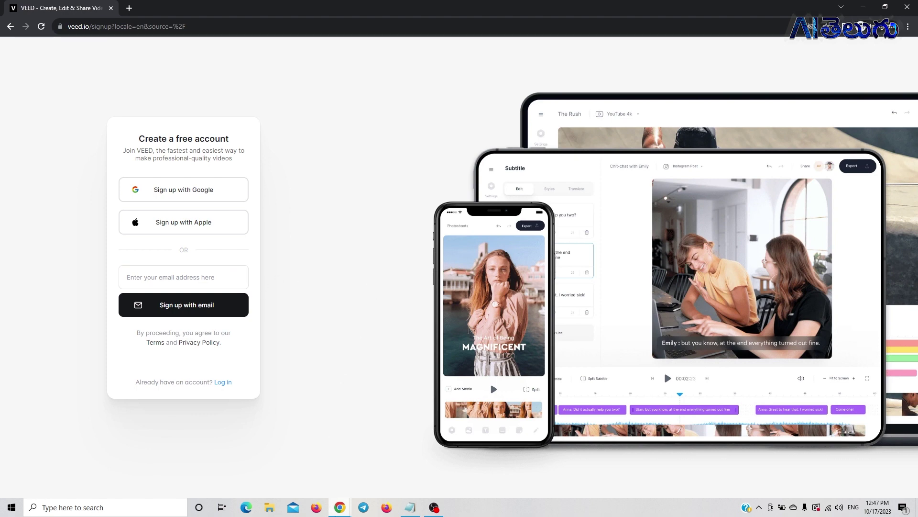
{"action": "left_click", "coordinate": [340, 506]}
{"action": "left_click", "coordinate": [333, 452]}
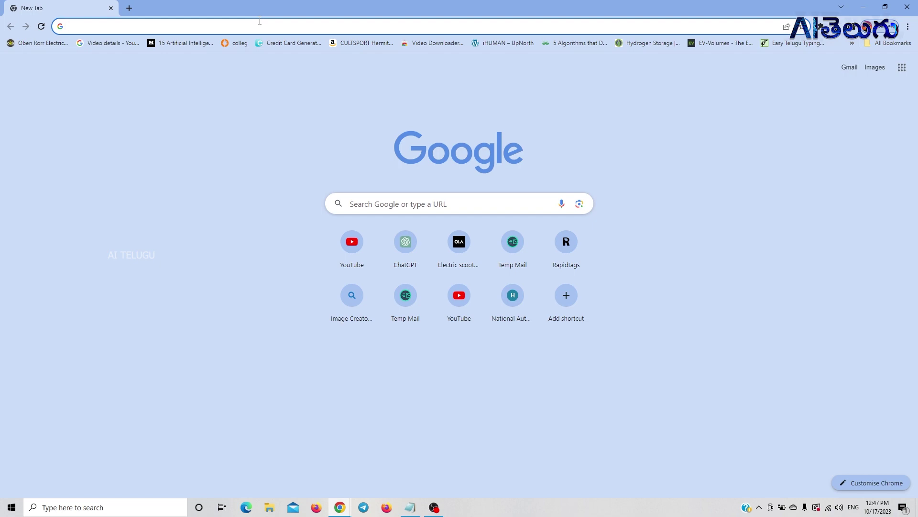
Search Google for 'audio to text' and open VEED's Convert Audio to Text result.
{"action": "type", "text": "auth.askyourpdf.com"}
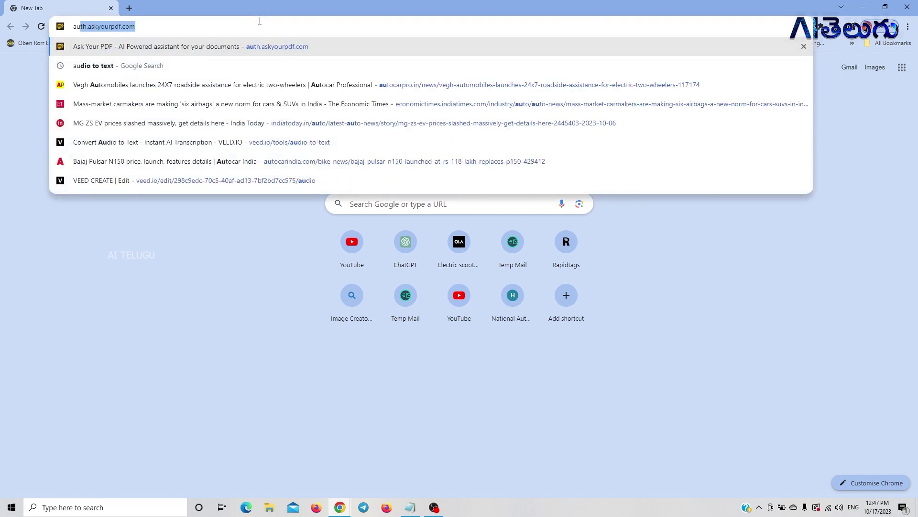
{"action": "key", "text": "Down"}
{"action": "key", "text": "Return"}
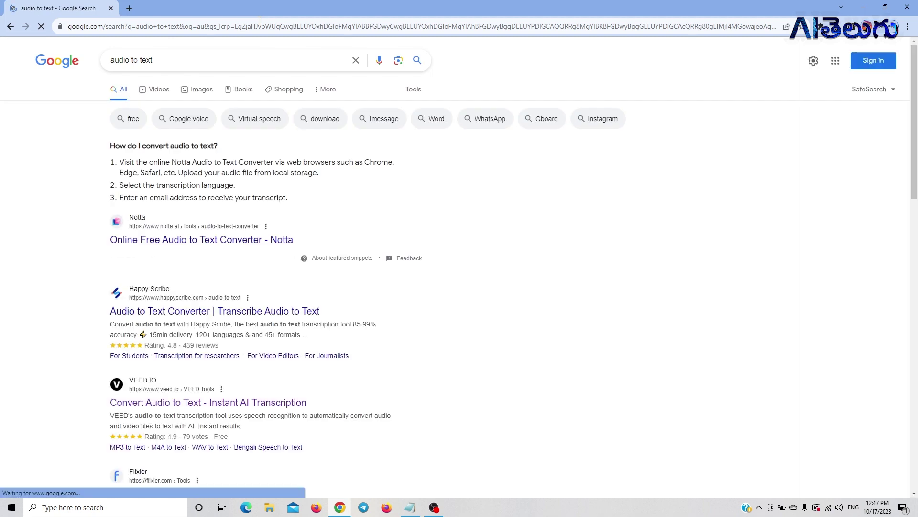
{"action": "scroll", "coordinate": [838, 195], "scroll_direction": "down", "scroll_amount": 1}
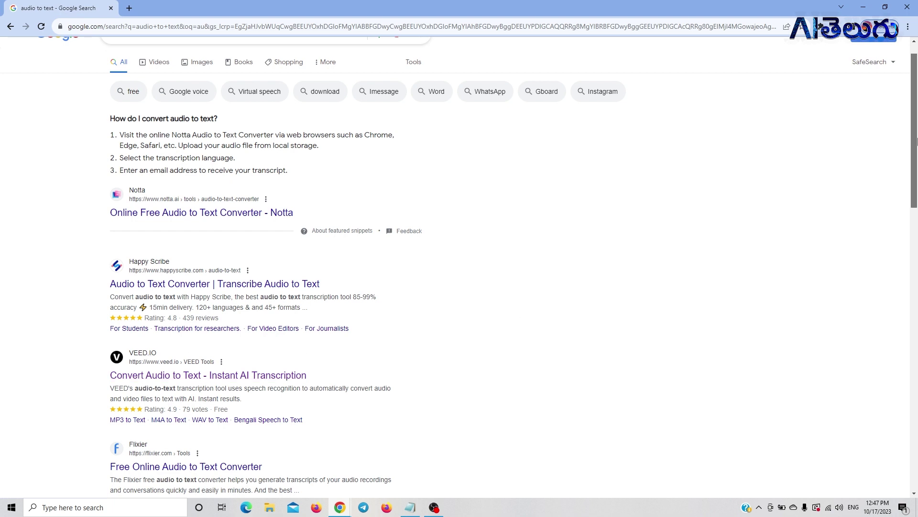
{"action": "scroll", "coordinate": [164, 366], "scroll_direction": "down", "scroll_amount": 1}
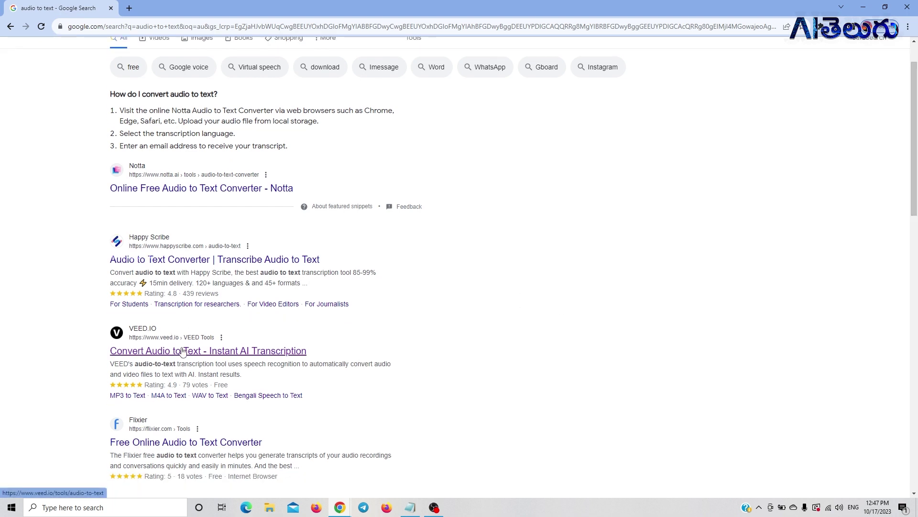
{"action": "left_click", "coordinate": [209, 354]}
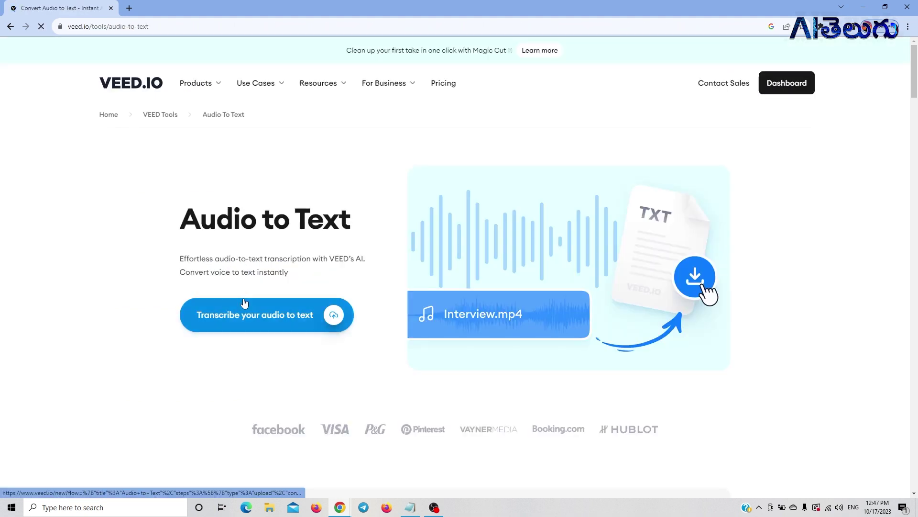
Begin an Audio to Text transcription and upload the 'AI Robo Teachers in IndiaGI Genius Artificial Intelligence' MP3.
{"action": "left_click", "coordinate": [278, 316]}
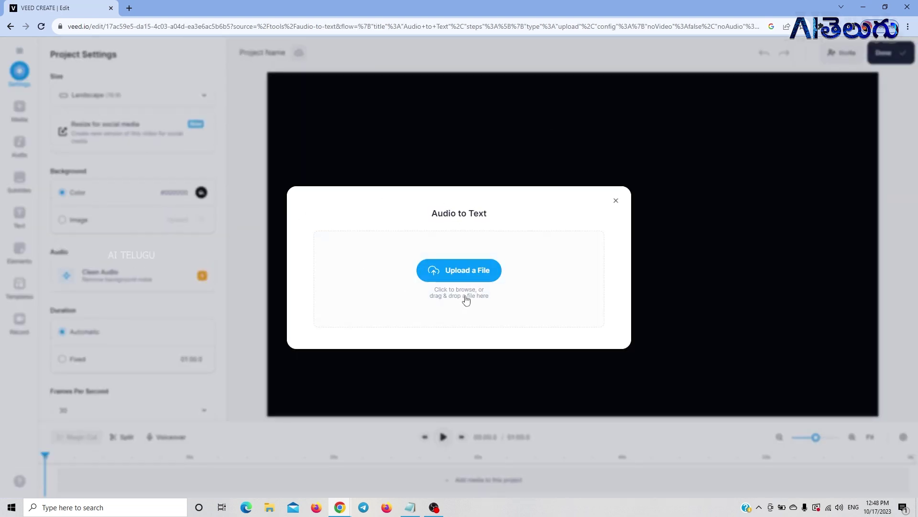
{"action": "left_click", "coordinate": [475, 272]}
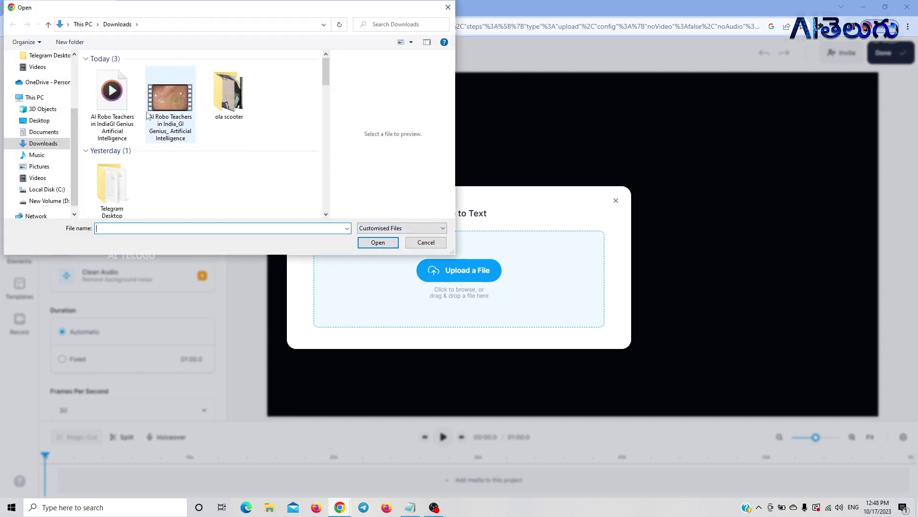
{"action": "left_click", "coordinate": [119, 114]}
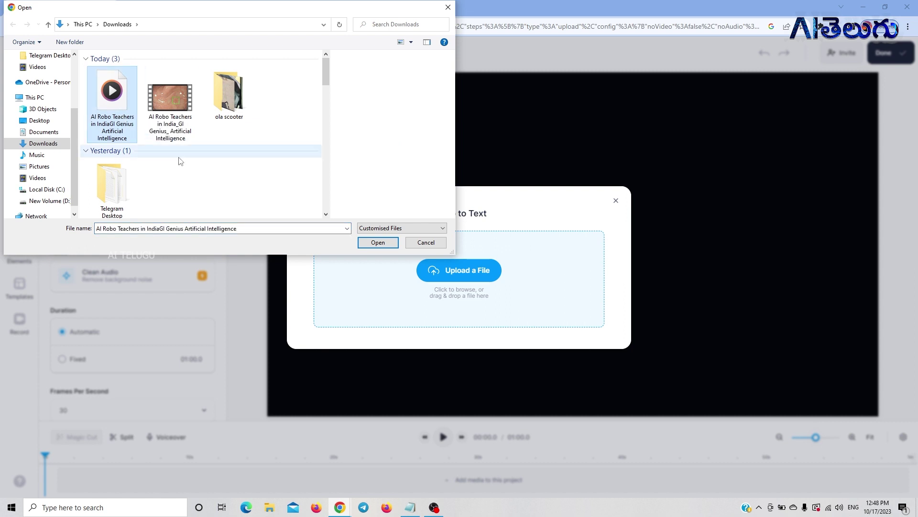
{"action": "left_click", "coordinate": [362, 243]}
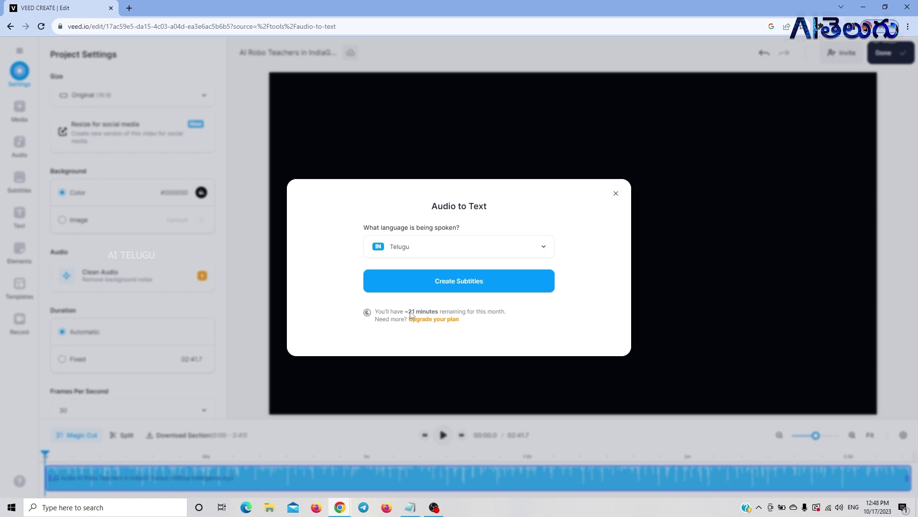
Choose English as the spoken language and create subtitles from the news audio.
{"action": "left_click", "coordinate": [422, 251]}
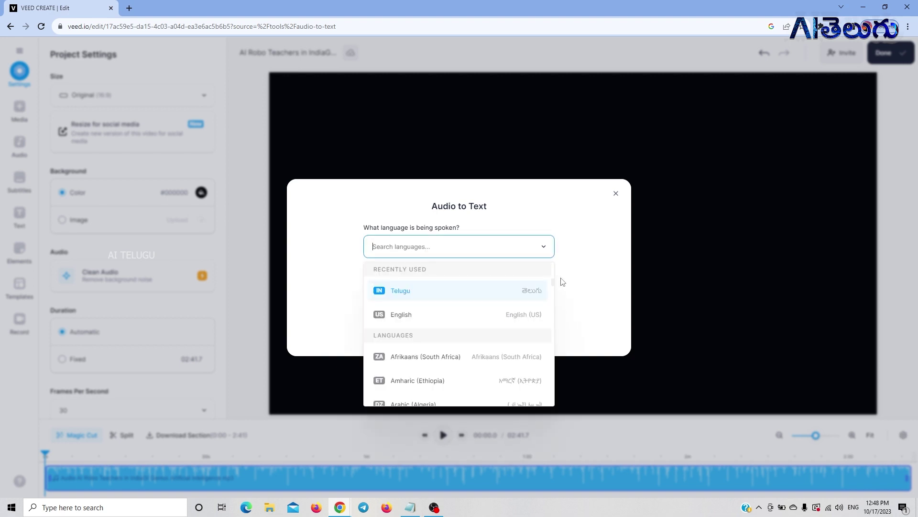
{"action": "left_click", "coordinate": [510, 319]}
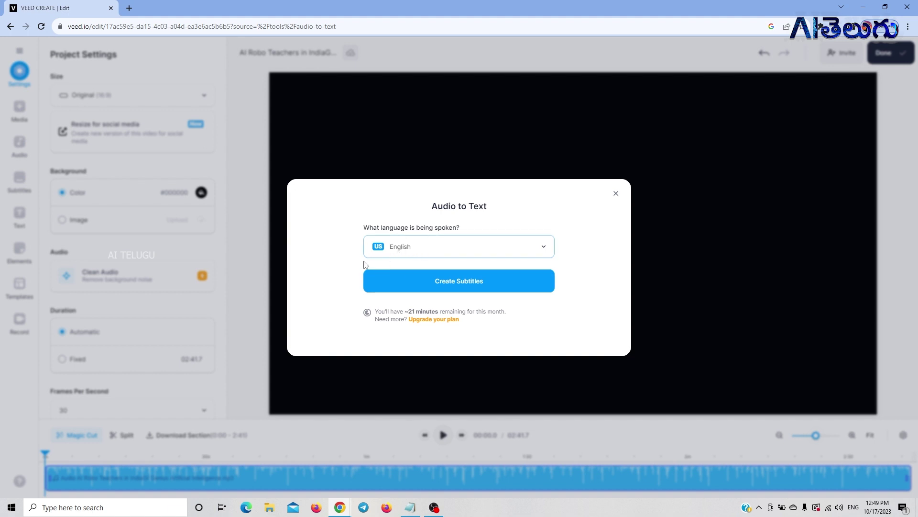
{"action": "left_click", "coordinate": [424, 289]}
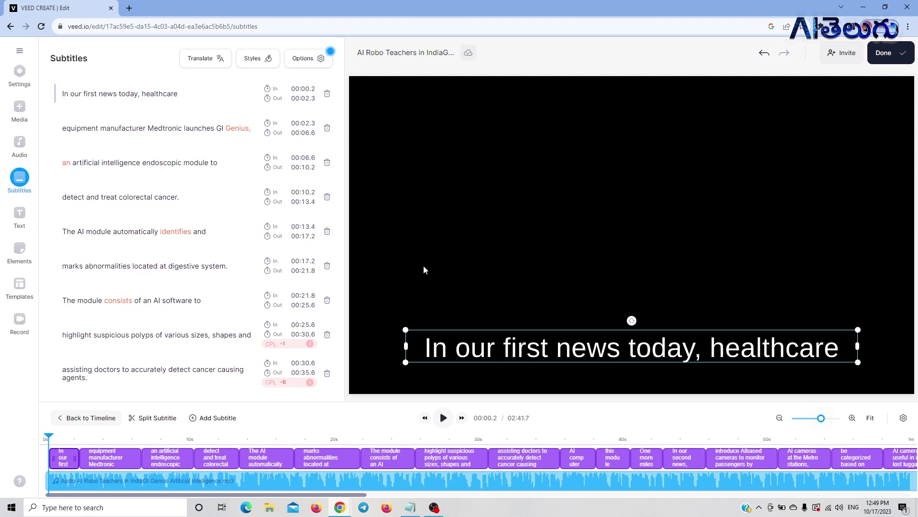
{"action": "left_click", "coordinate": [443, 419]}
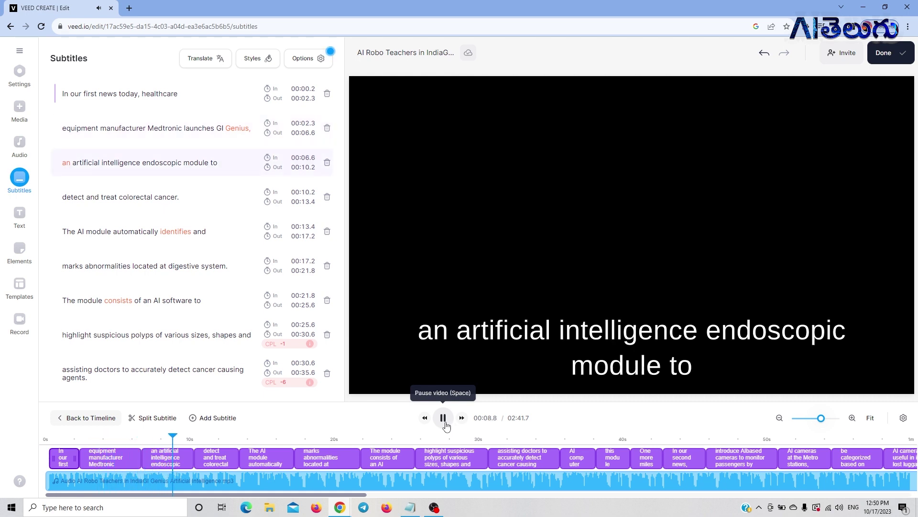
{"action": "left_click", "coordinate": [444, 421]}
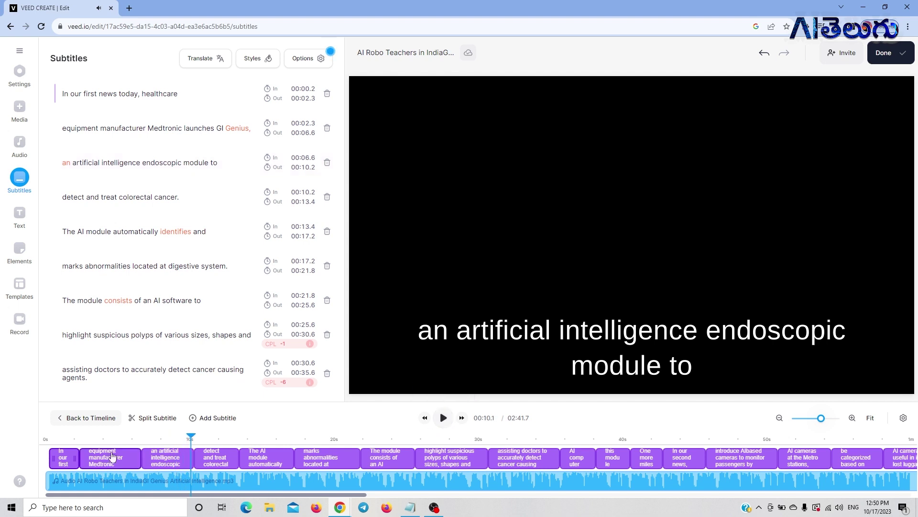
{"action": "left_click_drag", "start_coordinate": [190, 439], "coordinate": [46, 439]}
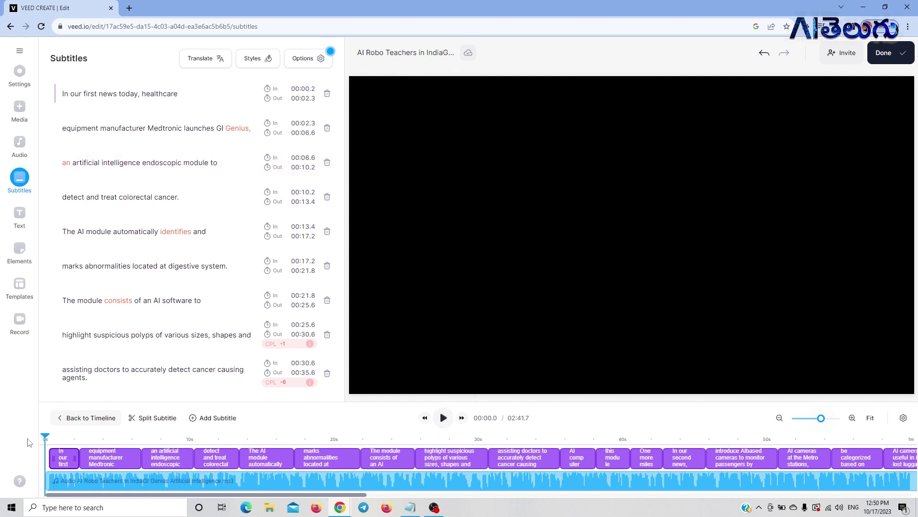
{"action": "left_click", "coordinate": [52, 445]}
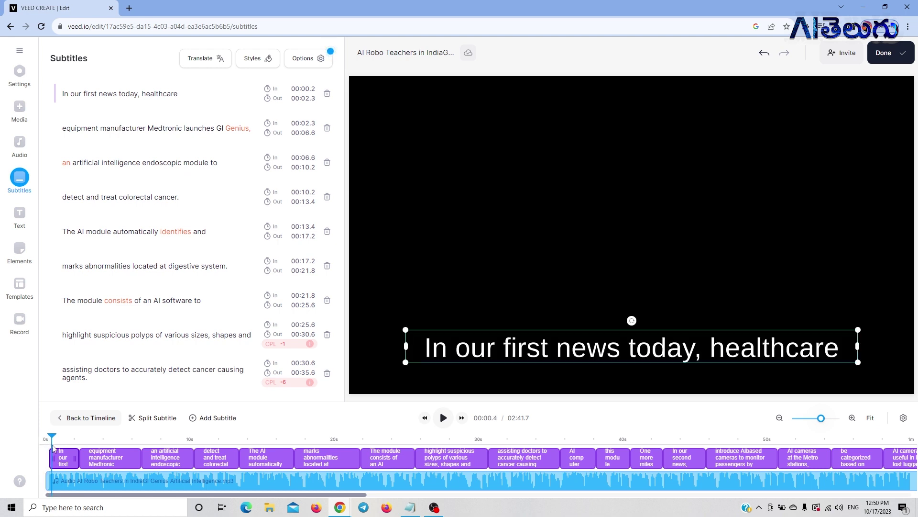
Upload the AI Robo Teachers video from Downloads through the Media panel.
{"action": "left_click", "coordinate": [18, 114]}
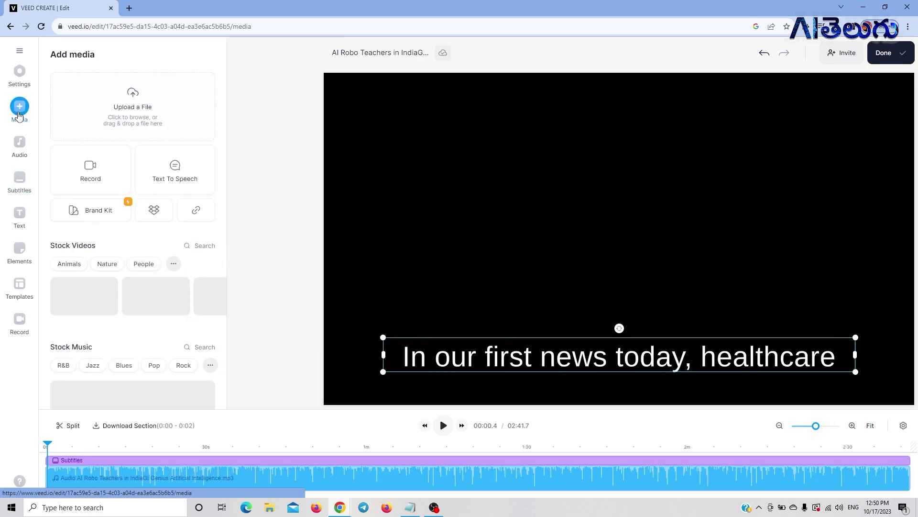
{"action": "left_click", "coordinate": [131, 109]}
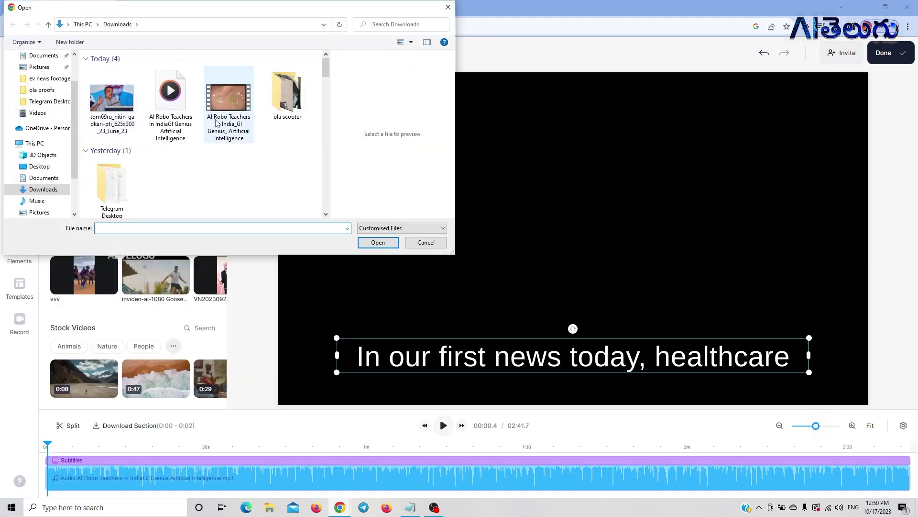
{"action": "left_click", "coordinate": [217, 123]}
{"action": "left_click", "coordinate": [383, 243]}
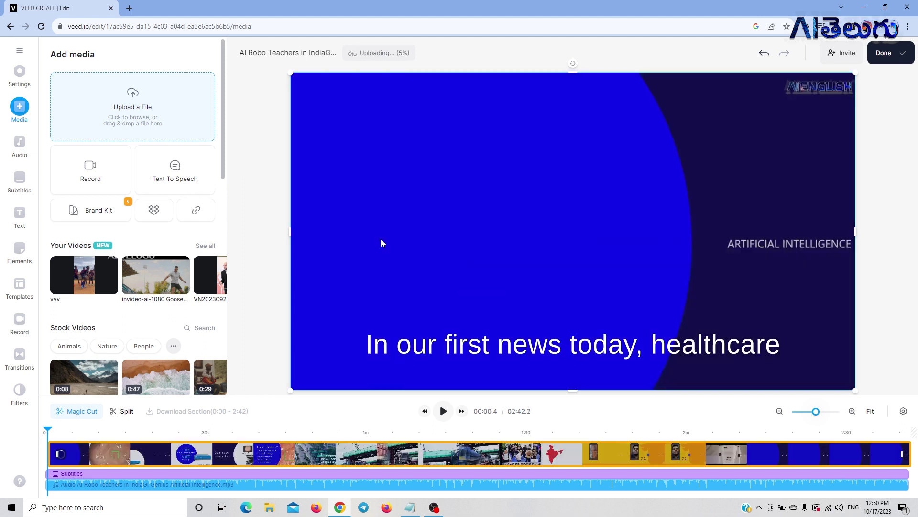
Scrub through the opening seconds and play the video from the first subtitle.
{"action": "left_click", "coordinate": [53, 432]}
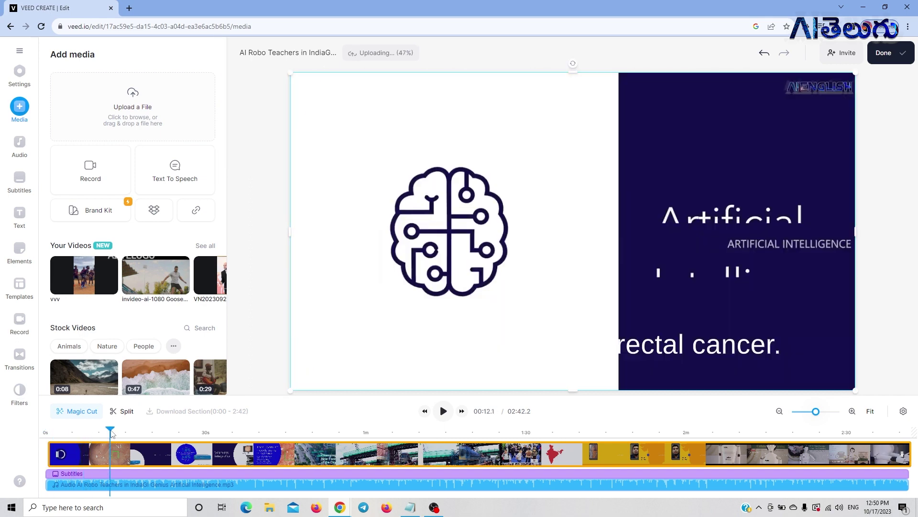
{"action": "left_click_drag", "start_coordinate": [30, 427], "coordinate": [57, 433]}
{"action": "mouse_move", "coordinate": [77, 435]}
{"action": "left_mouse_down"}
{"action": "mouse_move", "coordinate": [46, 434]}
{"action": "mouse_move", "coordinate": [61, 438]}
{"action": "left_mouse_up"}
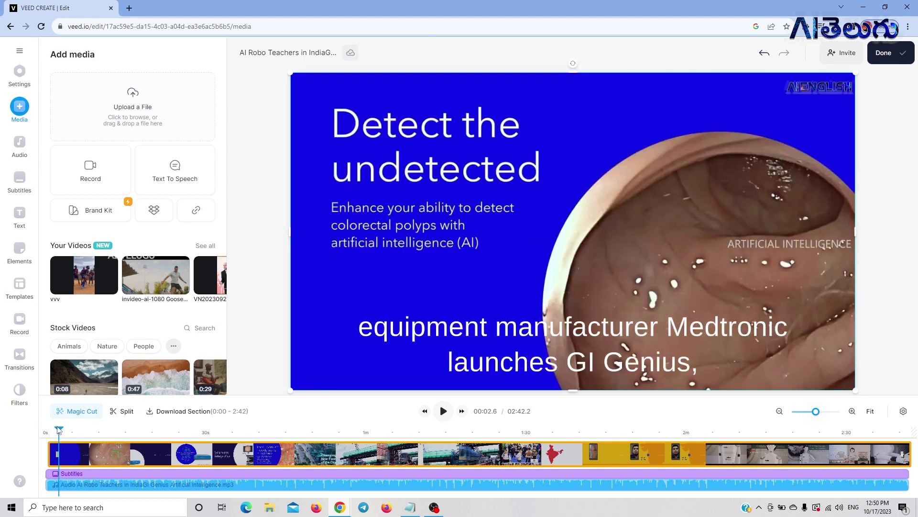
{"action": "left_click_drag", "start_coordinate": [61, 432], "coordinate": [49, 432]}
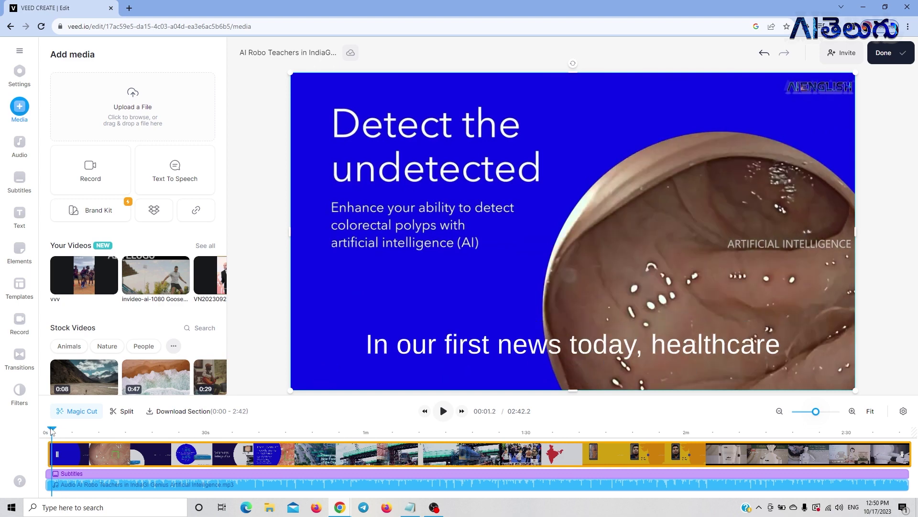
{"action": "left_click", "coordinate": [441, 411]}
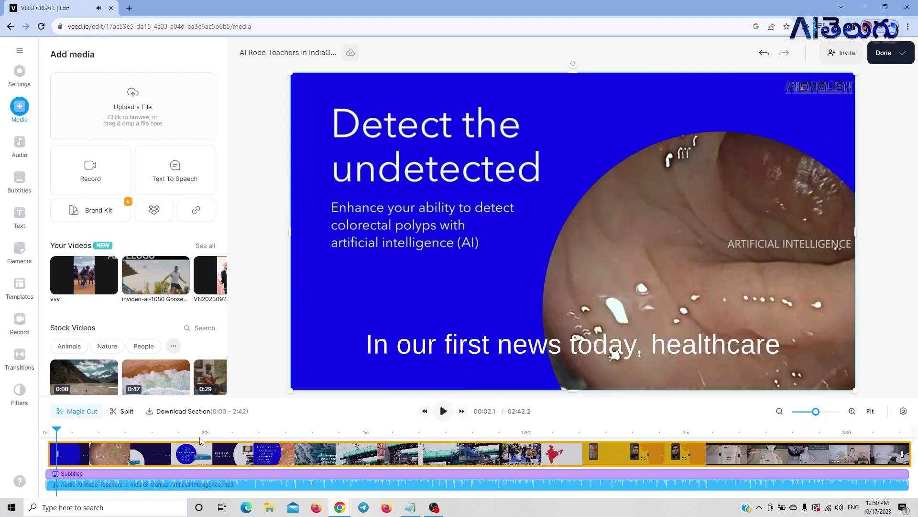
Mute the video clip's own audio using Audio > Mute Audio.
{"action": "left_click", "coordinate": [219, 452]}
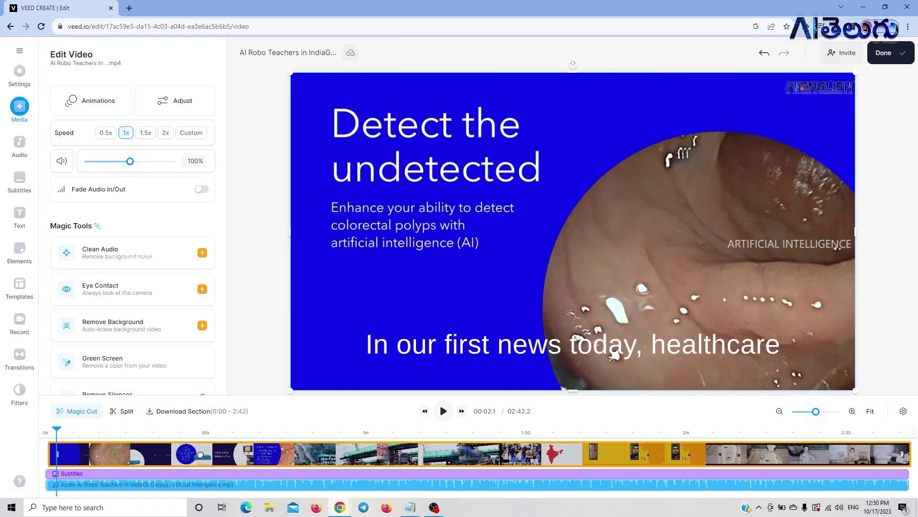
{"action": "right_click", "coordinate": [201, 456]}
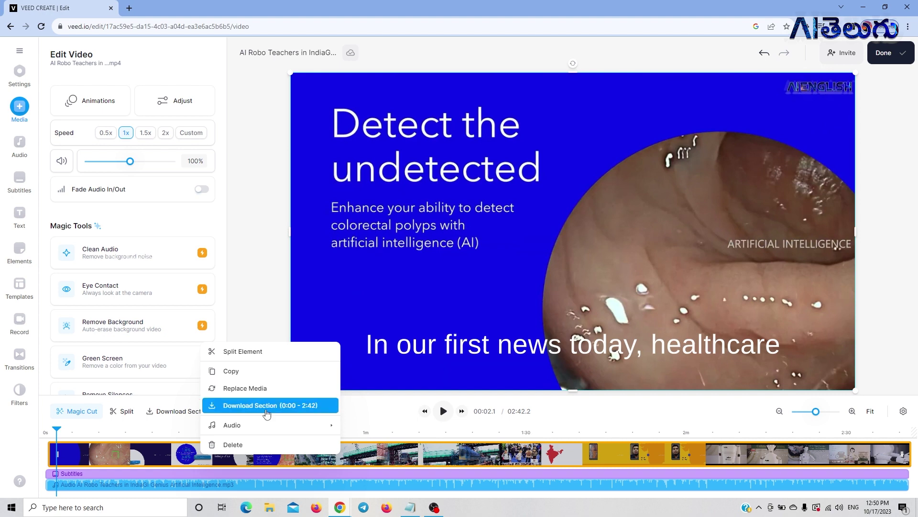
{"action": "mouse_move", "coordinate": [266, 427]}
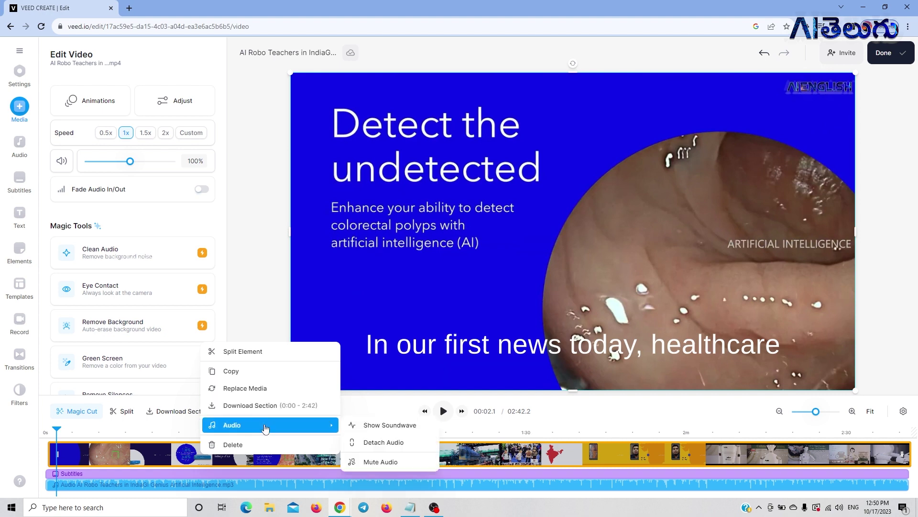
{"action": "left_click", "coordinate": [417, 462]}
Replay from the start, then scrub to ~1:31 and select the 140 crore software company subtitle.
{"action": "left_click_drag", "start_coordinate": [58, 433], "coordinate": [46, 430]}
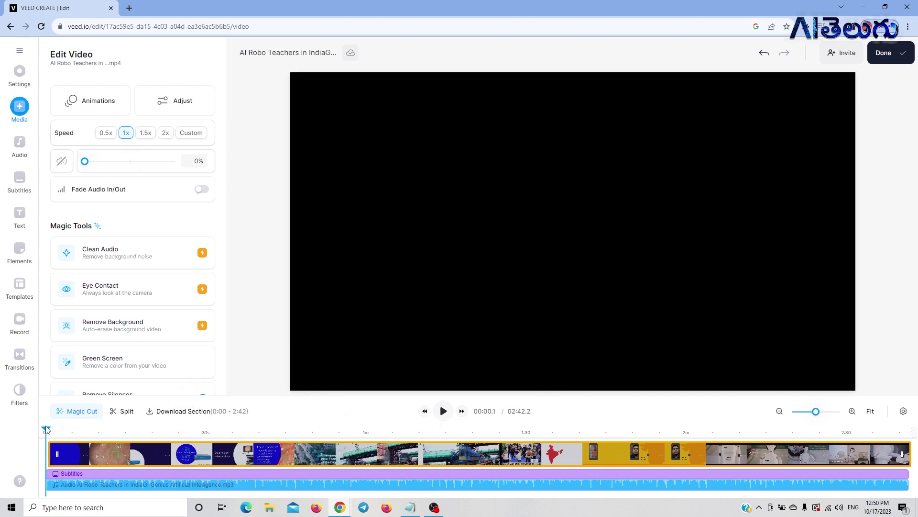
{"action": "left_click", "coordinate": [446, 419]}
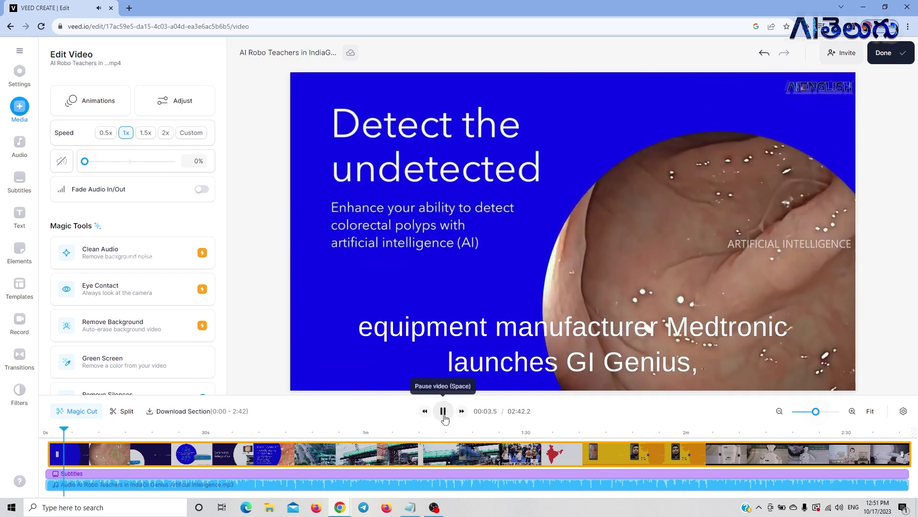
{"action": "left_click", "coordinate": [444, 411]}
{"action": "left_click", "coordinate": [283, 438]}
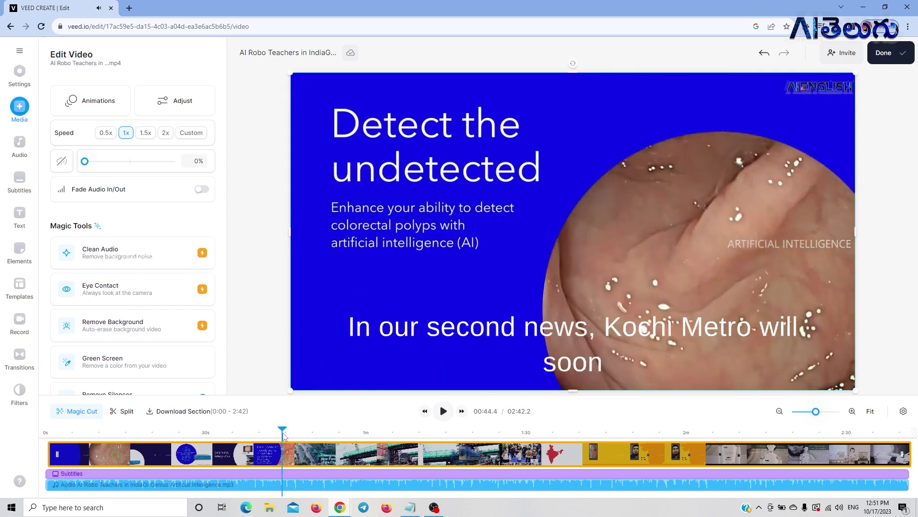
{"action": "left_click_drag", "start_coordinate": [287, 438], "coordinate": [536, 440]}
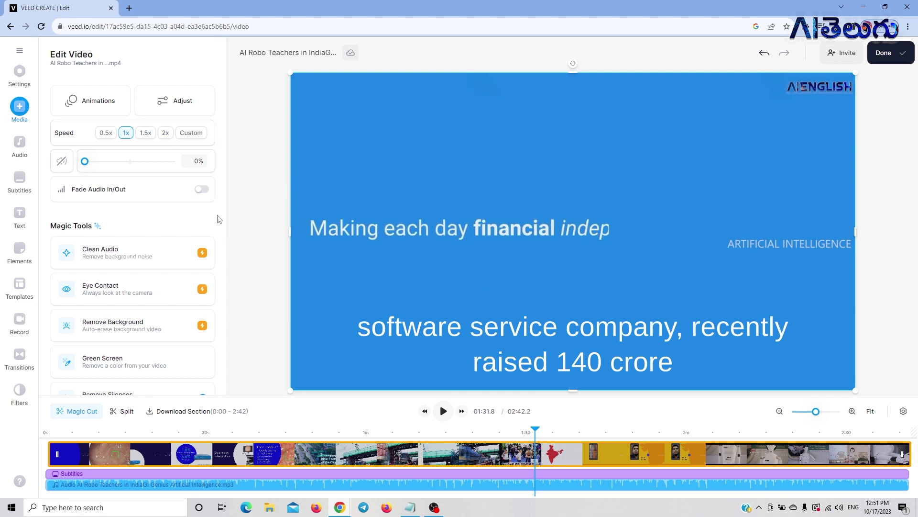
{"action": "left_click", "coordinate": [540, 352]}
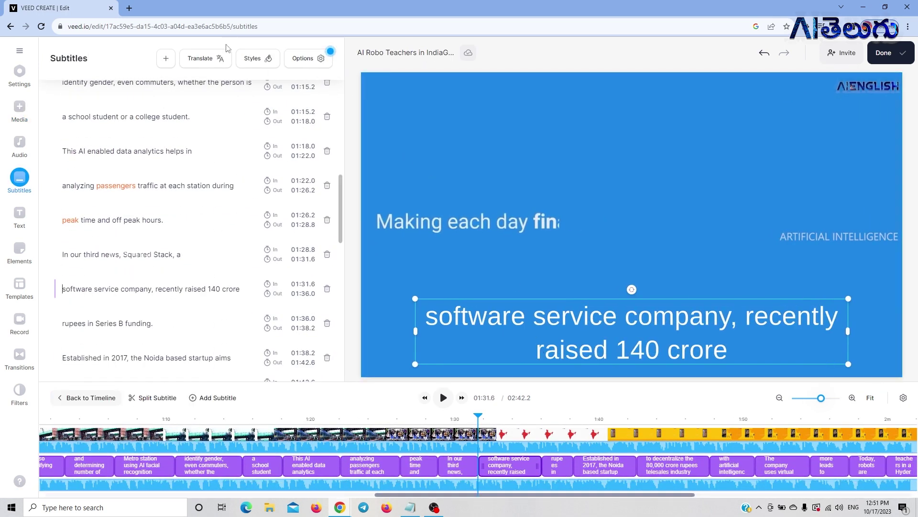
Preview the Default and Box Highlight subtitle style presets over the India map scene.
{"action": "left_click", "coordinate": [247, 58]}
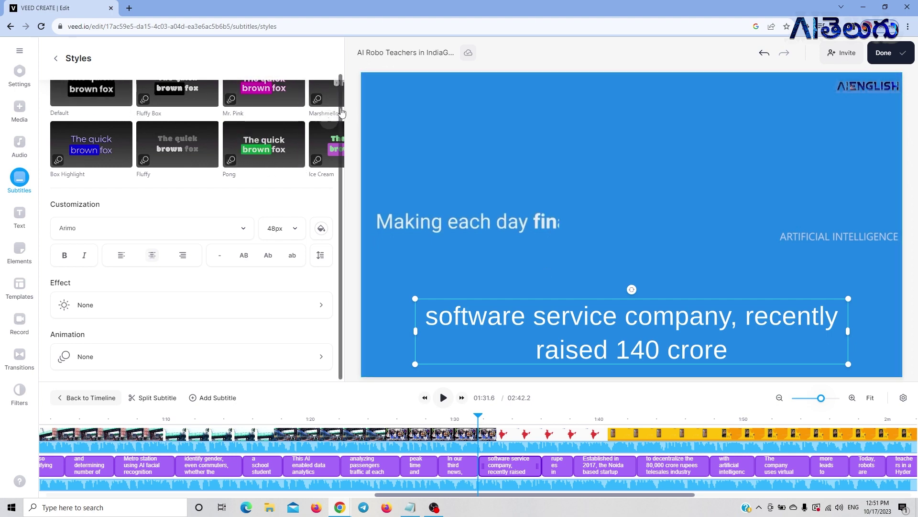
{"action": "scroll", "coordinate": [342, 68], "scroll_direction": "up", "scroll_amount": 1}
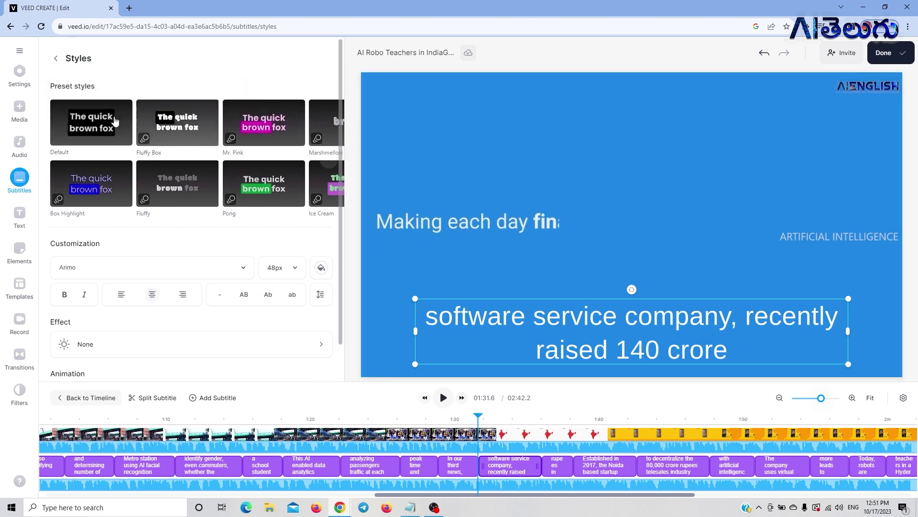
{"action": "left_click", "coordinate": [95, 124]}
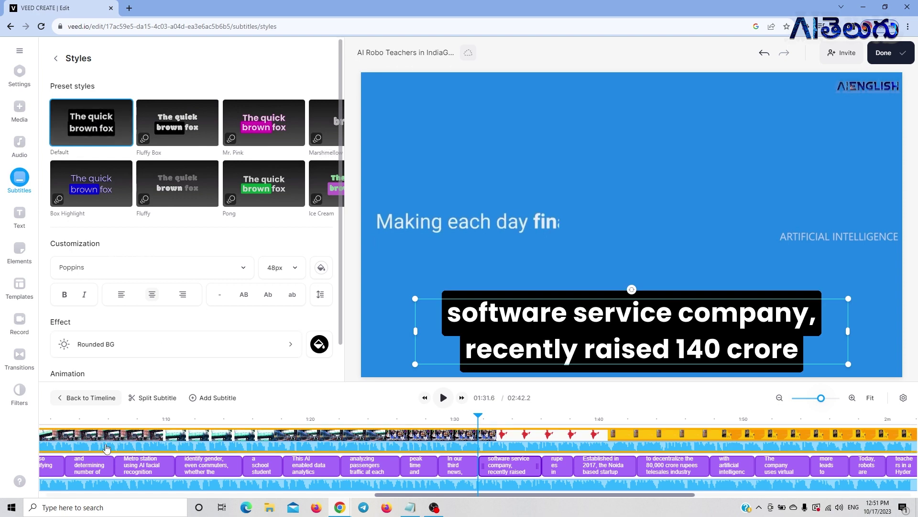
{"action": "left_click_drag", "start_coordinate": [478, 422], "coordinate": [494, 423]}
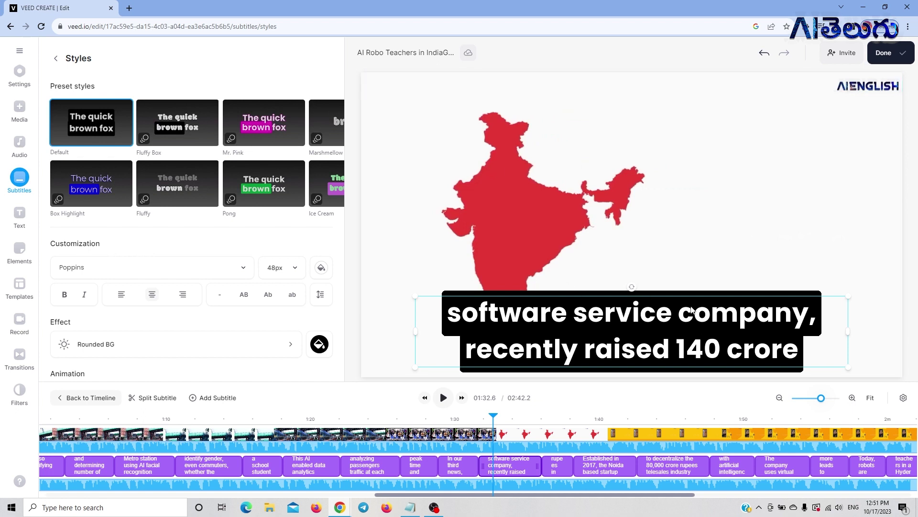
{"action": "left_click", "coordinate": [105, 183]}
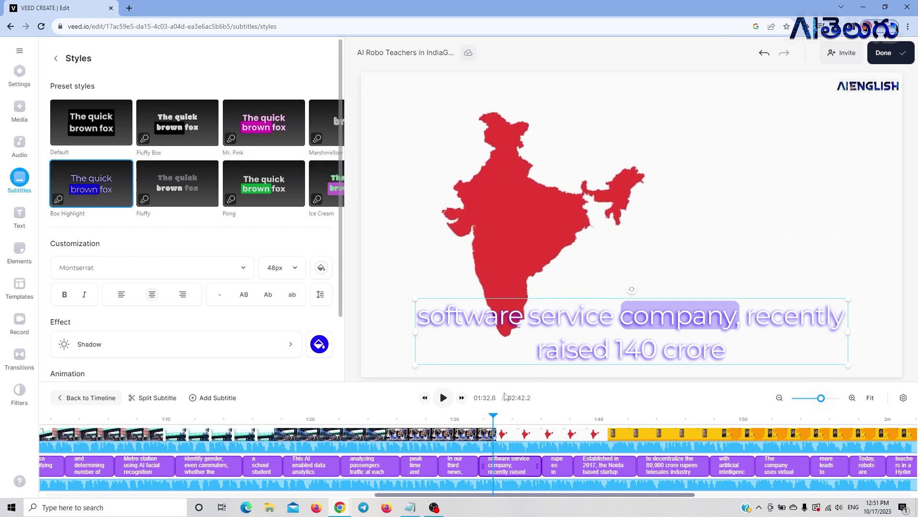
{"action": "left_click", "coordinate": [439, 397]}
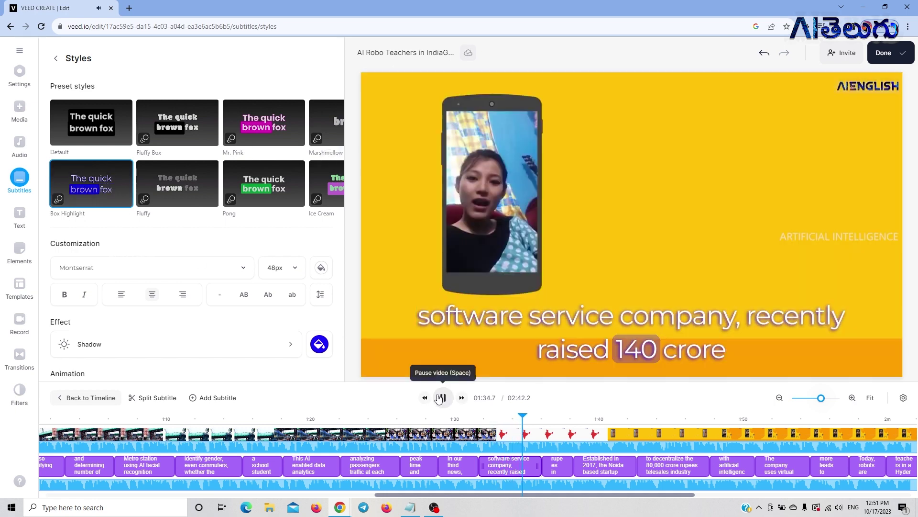
{"action": "left_click", "coordinate": [439, 398]}
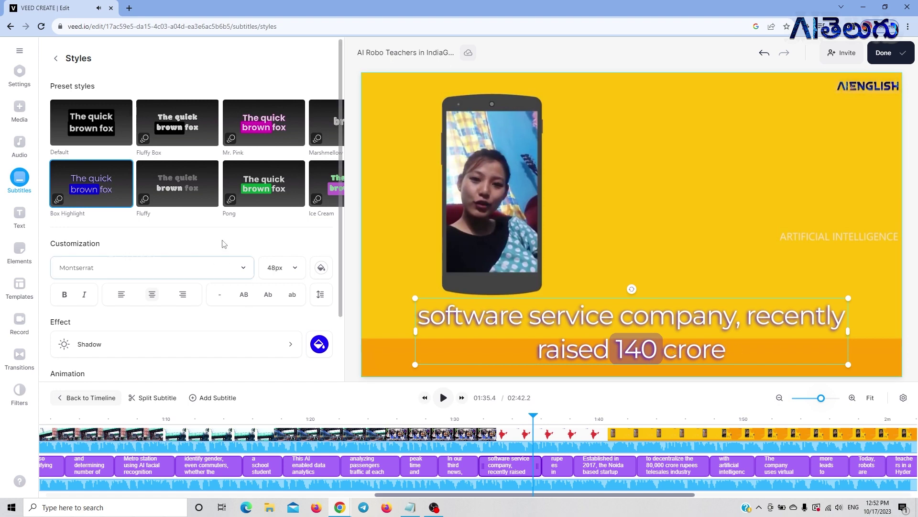
Try the Mr. Pink preset, then apply Ice Cream and bring up the Animation options.
{"action": "left_click", "coordinate": [269, 125]}
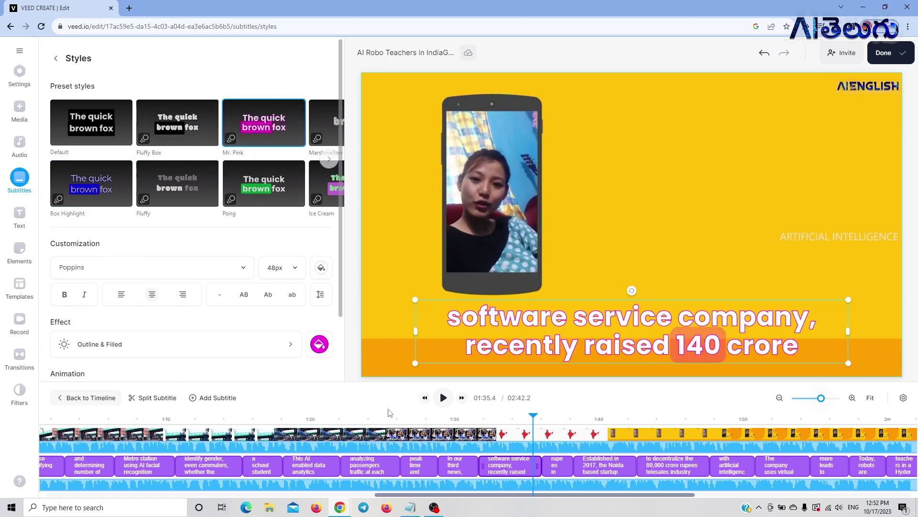
{"action": "left_click", "coordinate": [442, 402]}
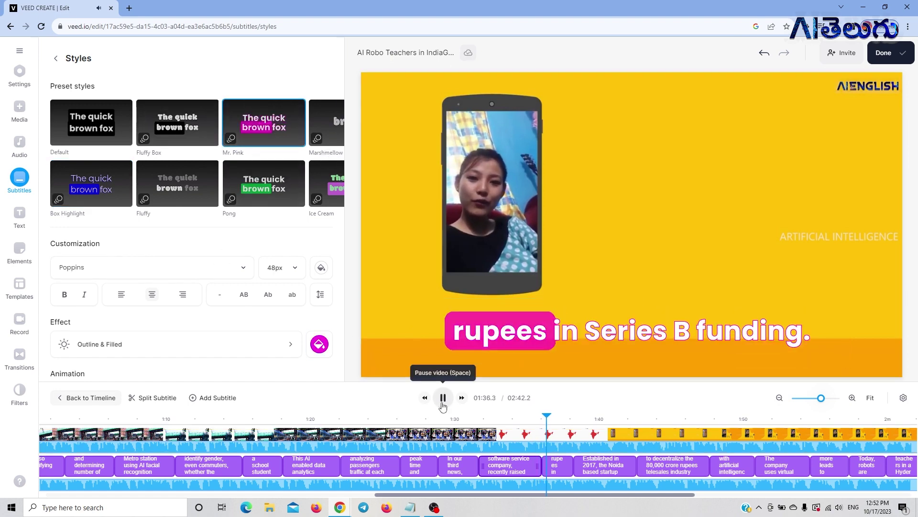
{"action": "left_click", "coordinate": [442, 401]}
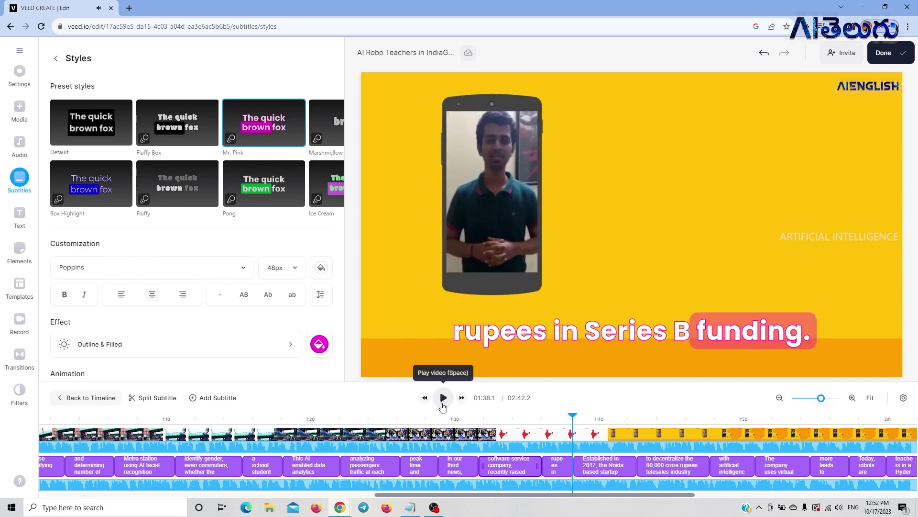
{"action": "left_click", "coordinate": [326, 183]}
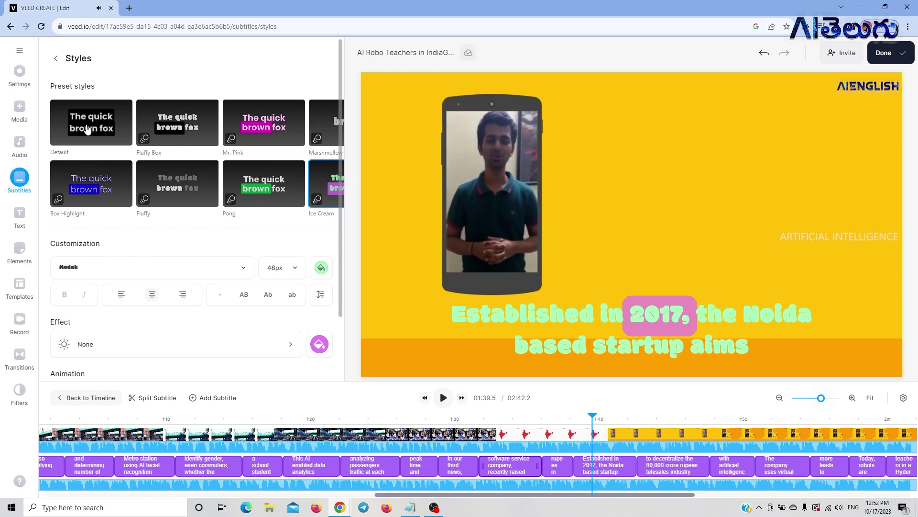
{"action": "left_click", "coordinate": [58, 199]}
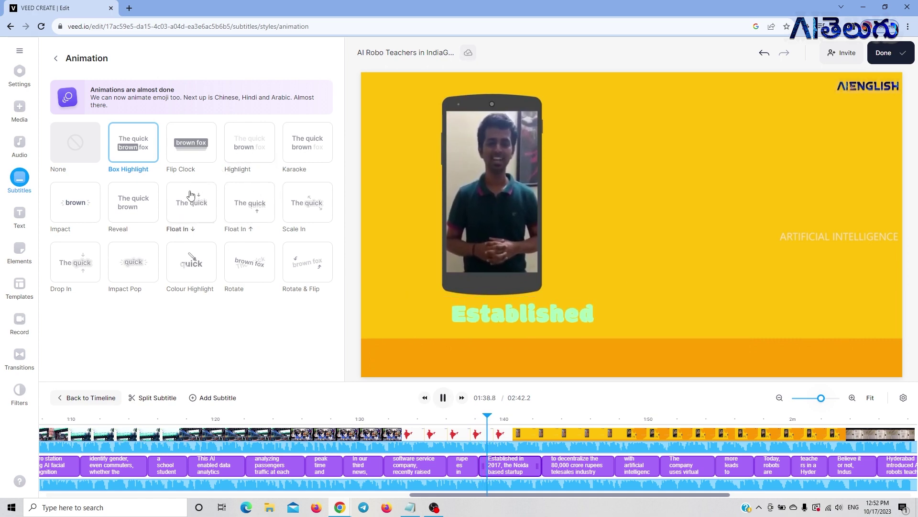
Try the Float In ↓ animation, scrub back to the station scene, then apply Colour Highlight.
{"action": "left_click", "coordinate": [191, 207]}
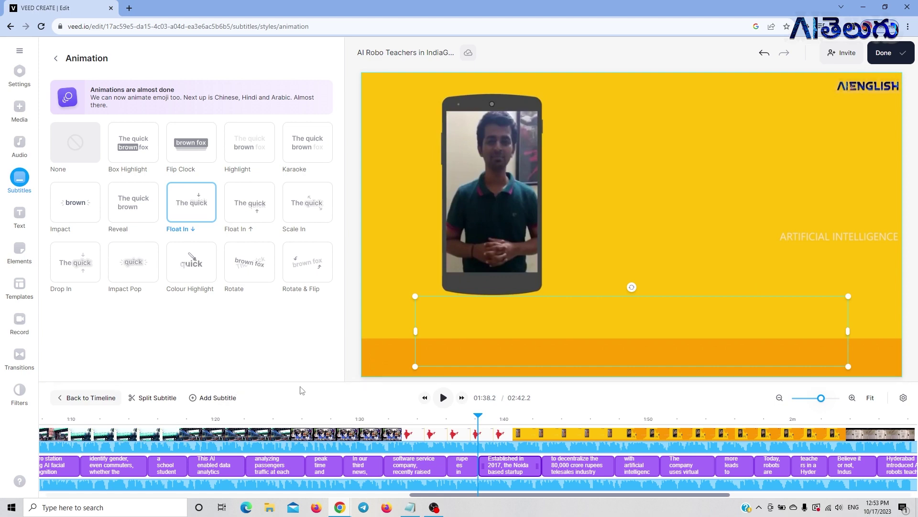
{"action": "left_click_drag", "start_coordinate": [480, 418], "coordinate": [219, 417]}
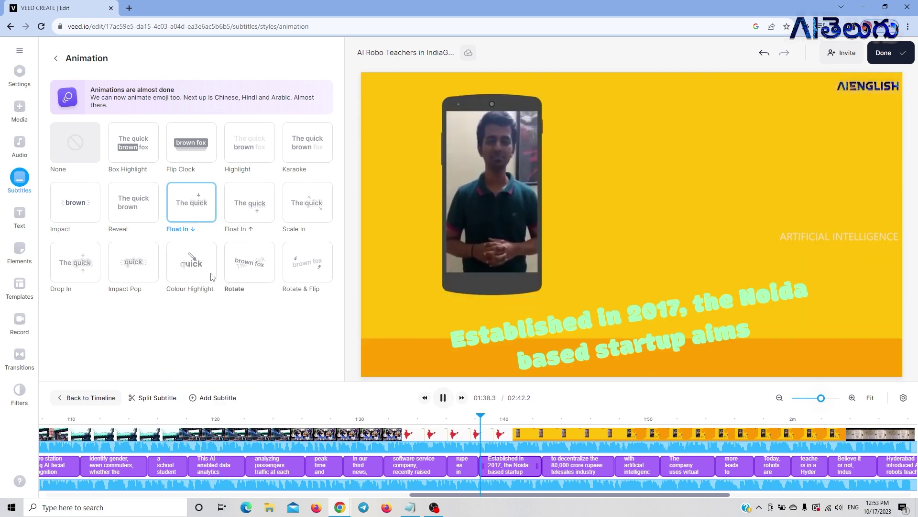
{"action": "left_click", "coordinate": [181, 265]}
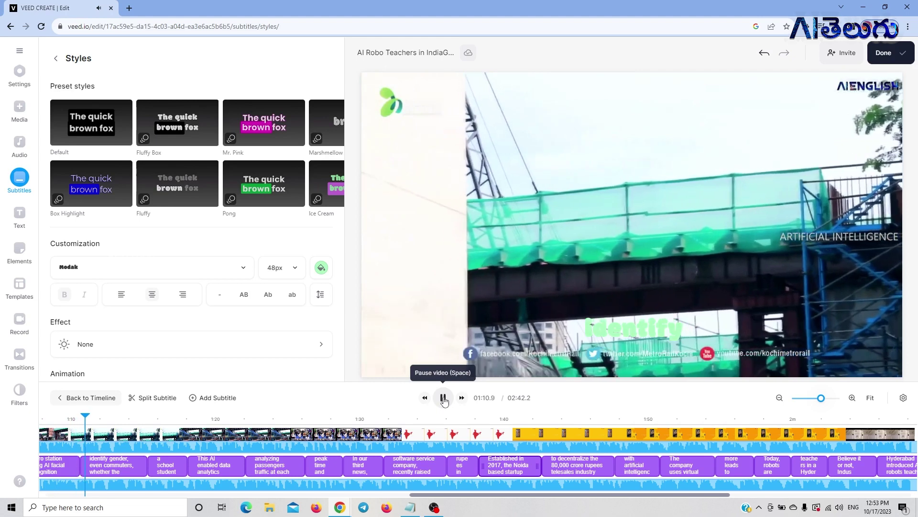
Apply the Pong subtitle style with a 36px font size.
{"action": "left_click", "coordinate": [443, 398]}
{"action": "left_click", "coordinate": [268, 188]}
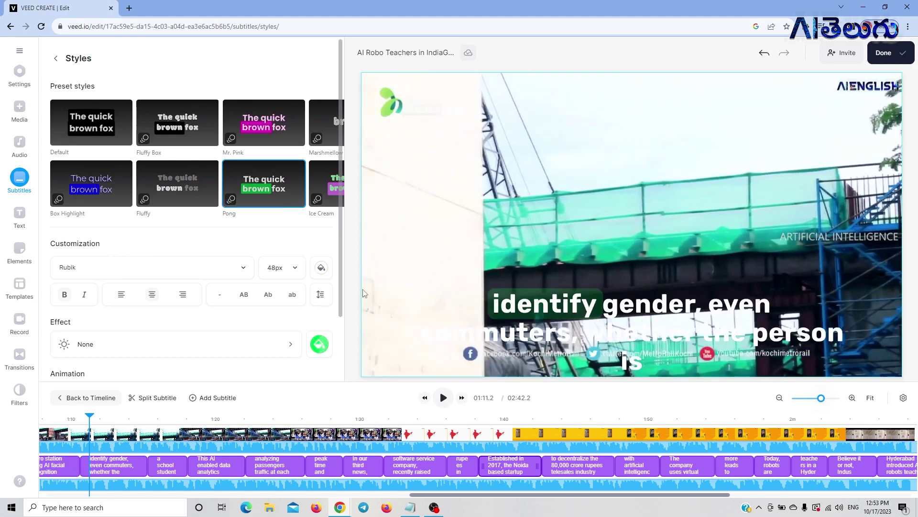
{"action": "left_click", "coordinate": [297, 275]}
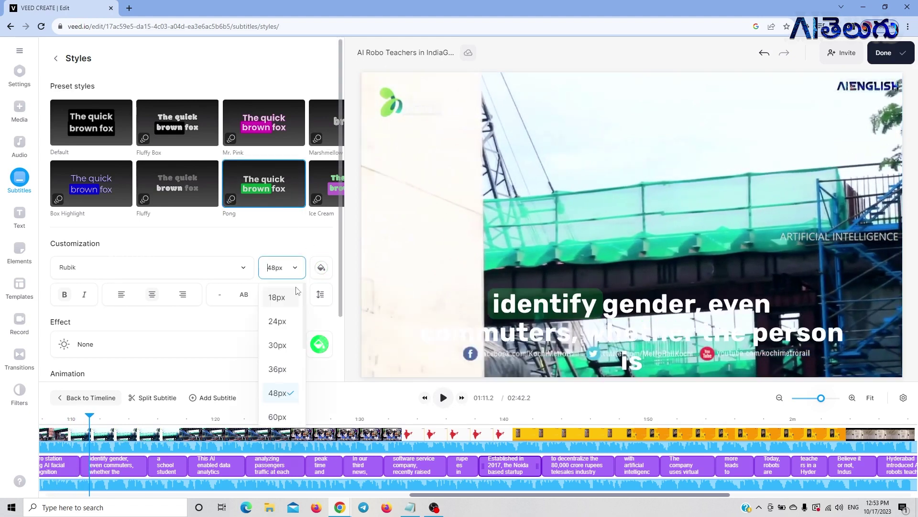
{"action": "left_click", "coordinate": [278, 369]}
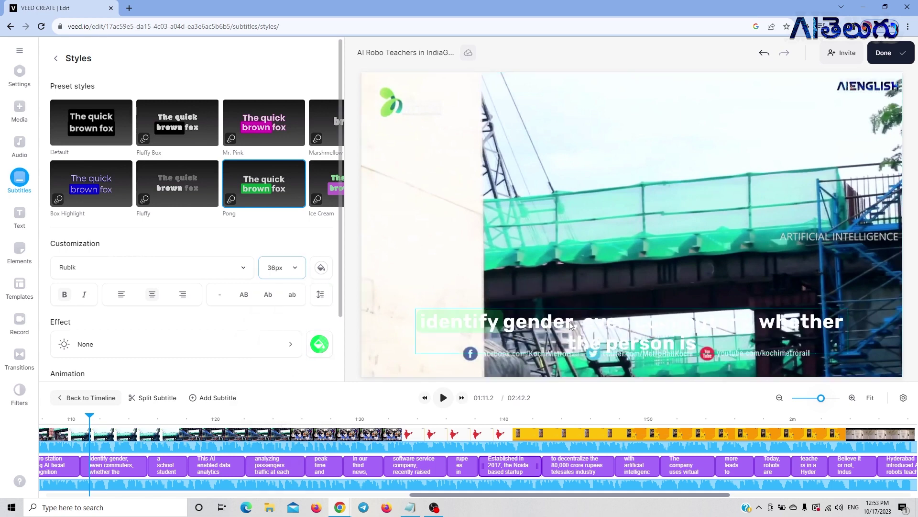
Return to the subtitle list, nudge the subtitle box up-right, and select the third subtitle.
{"action": "key", "text": "alt+Left"}
{"action": "left_click_drag", "start_coordinate": [596, 330], "coordinate": [605, 325]}
{"action": "left_click", "coordinate": [143, 164]}
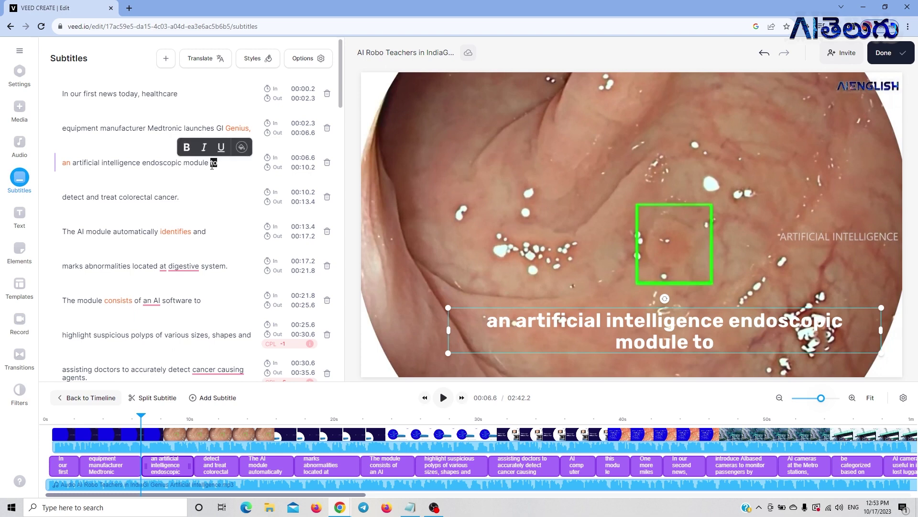
Delete the trailing 'to' from the third subtitle, scrub to ~25 s, and open Export Your Video.
{"action": "key", "text": "BackSpace"}
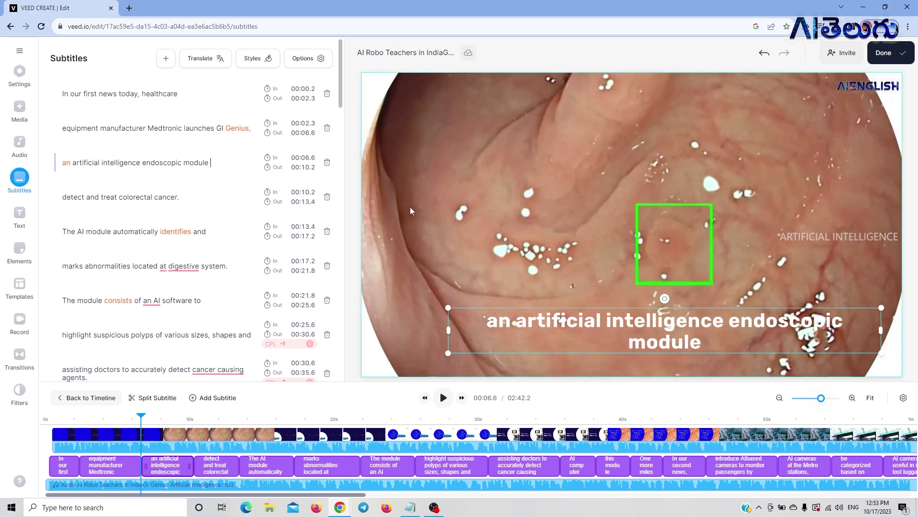
{"action": "left_click", "coordinate": [406, 416]}
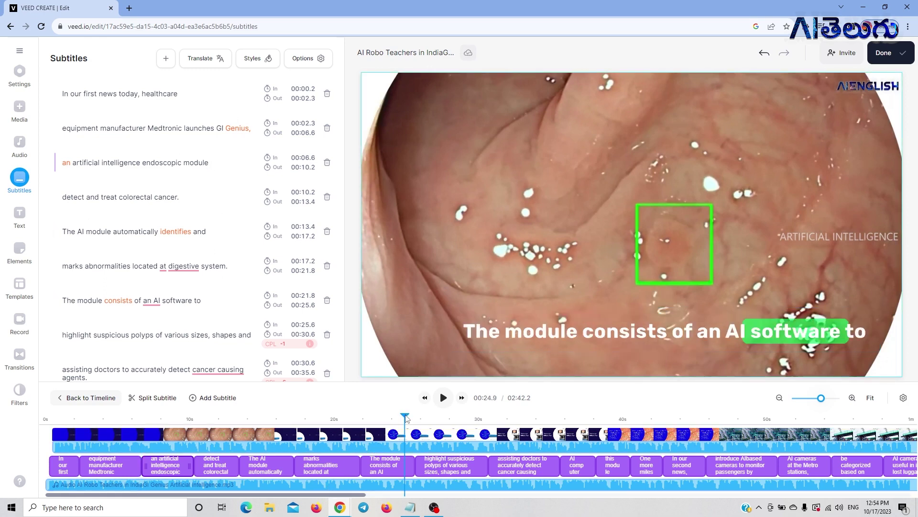
{"action": "left_click_drag", "start_coordinate": [406, 417], "coordinate": [648, 417]}
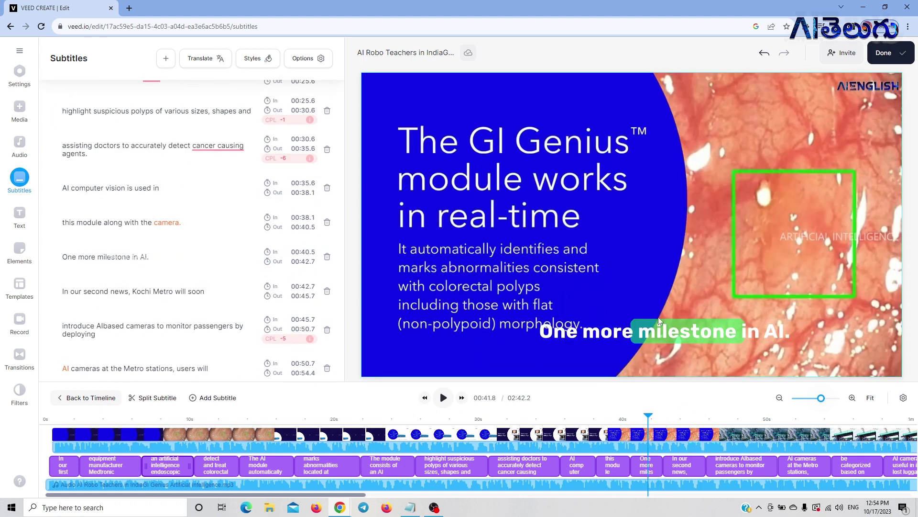
{"action": "left_click", "coordinate": [887, 66]}
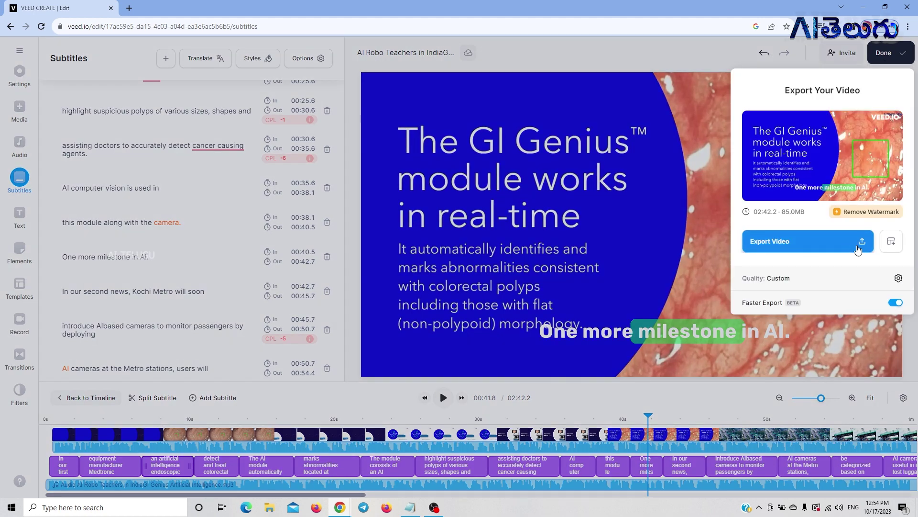
Close the export options and split the digestive system subtitle at 21.3 seconds.
{"action": "left_click", "coordinate": [340, 420]}
{"action": "left_click", "coordinate": [375, 424]}
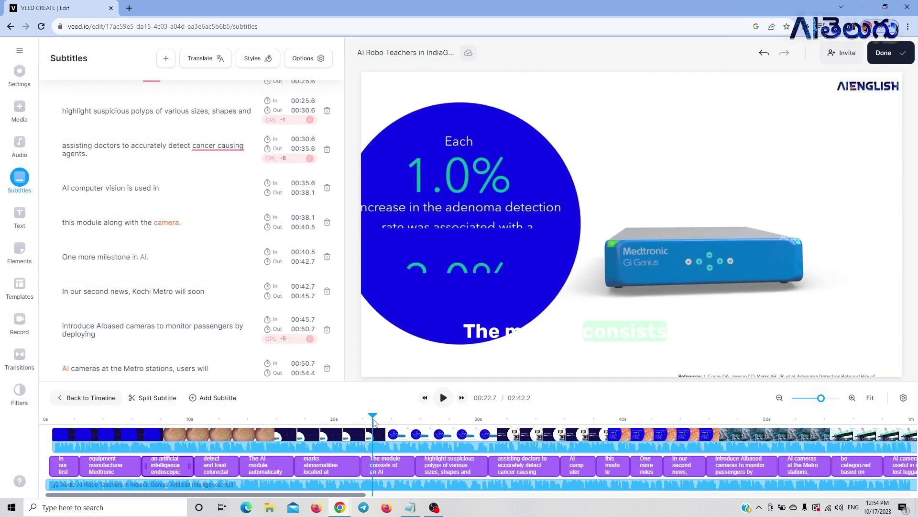
{"action": "left_click", "coordinate": [369, 421]}
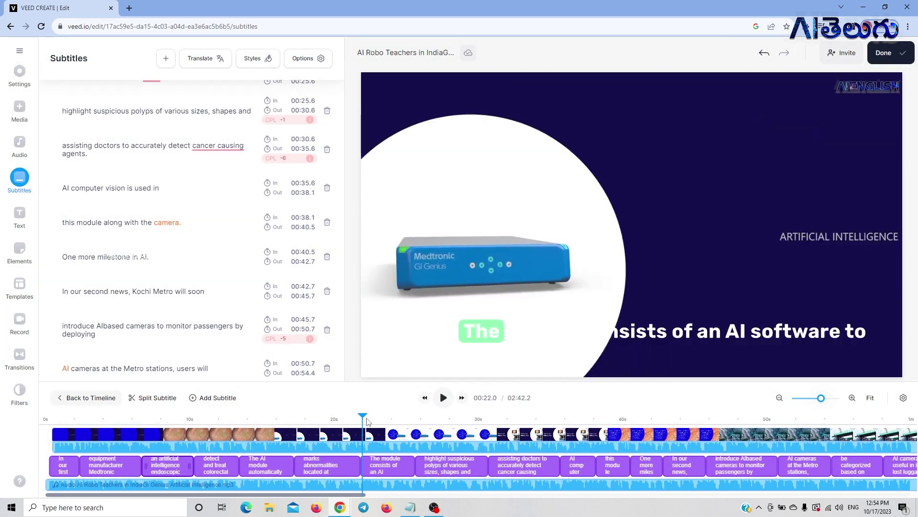
{"action": "left_click_drag", "start_coordinate": [368, 421], "coordinate": [705, 420]}
{"action": "left_click", "coordinate": [346, 434]}
{"action": "left_click", "coordinate": [358, 421]}
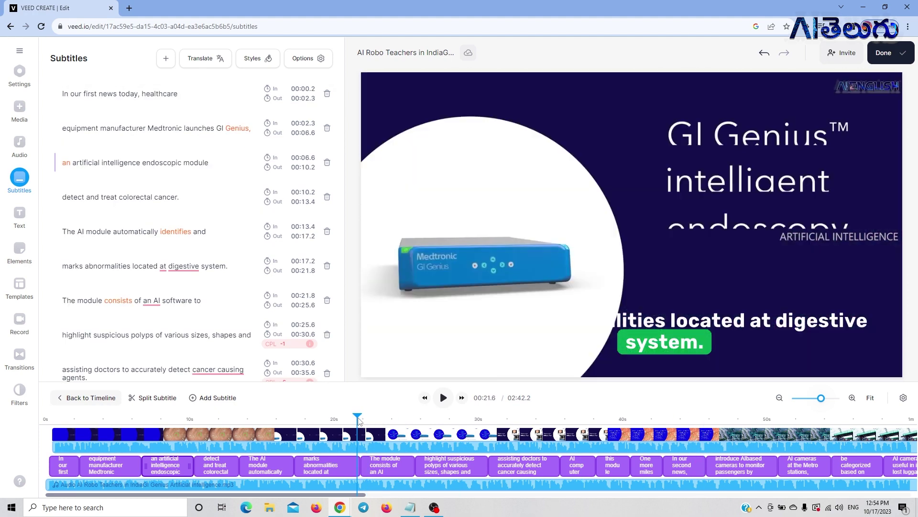
{"action": "left_click", "coordinate": [354, 421]}
{"action": "right_click", "coordinate": [355, 417]}
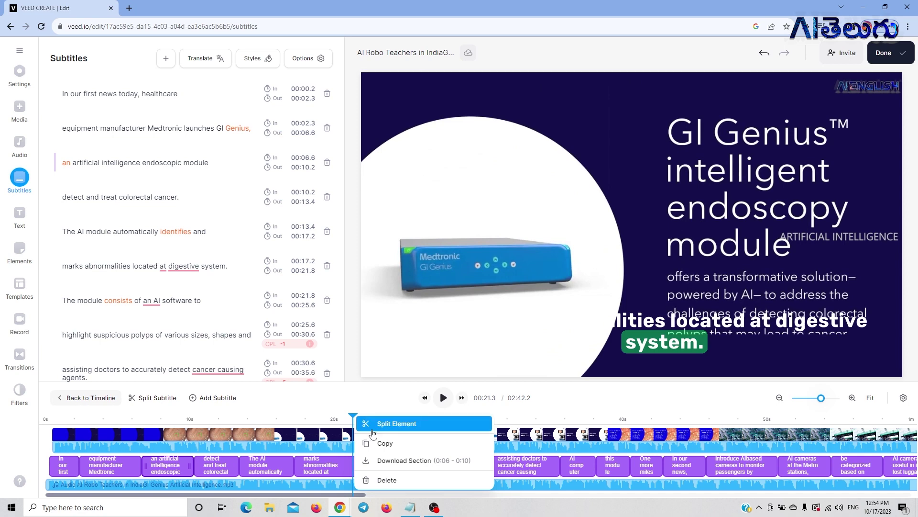
{"action": "left_click", "coordinate": [397, 423]}
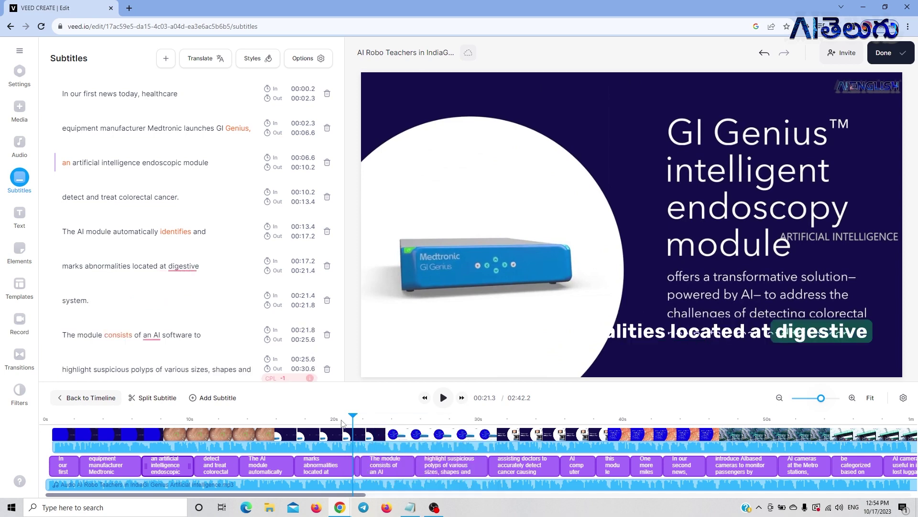
Split every track at 21 seconds, delete everything after it, and reopen the export options.
{"action": "key", "text": "ctrl+a"}
{"action": "right_click", "coordinate": [157, 421]}
{"action": "left_click", "coordinate": [187, 369]}
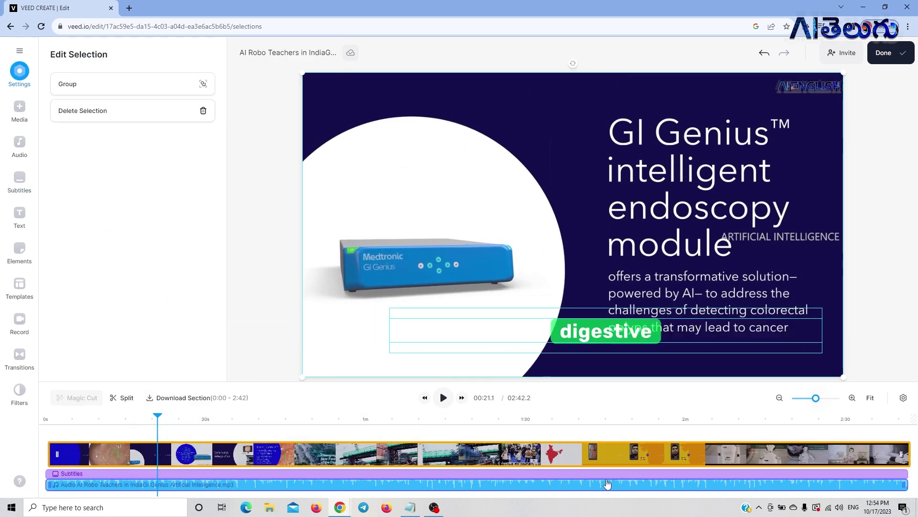
{"action": "right_click", "coordinate": [158, 419]}
{"action": "left_click", "coordinate": [190, 328]}
{"action": "left_click_drag", "start_coordinate": [389, 504], "coordinate": [575, 480]}
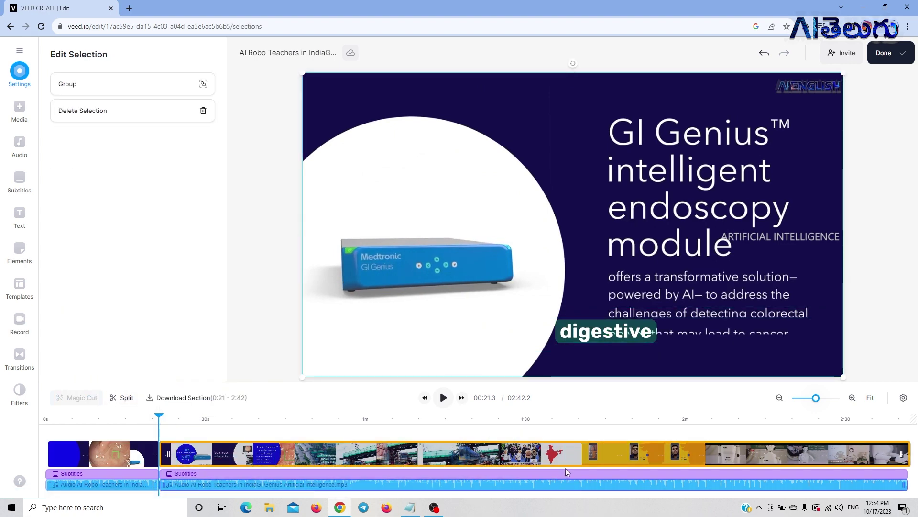
{"action": "key", "text": "Delete"}
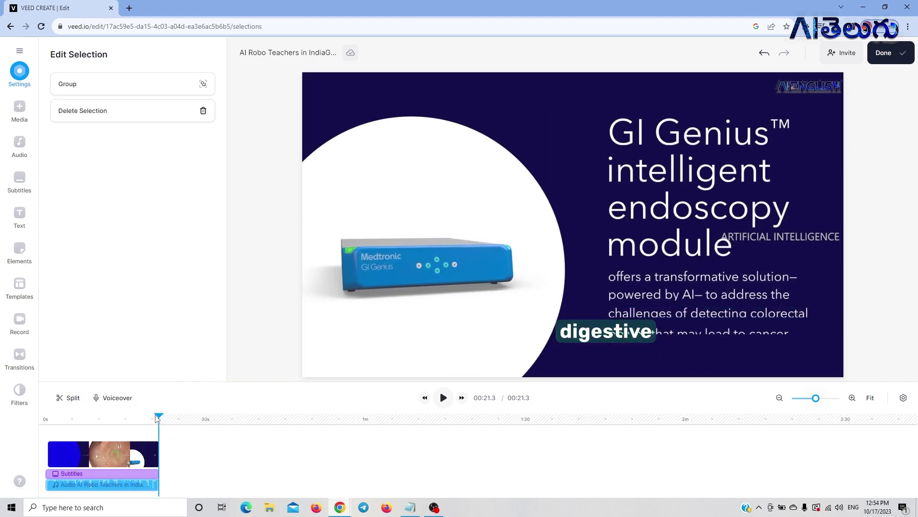
{"action": "left_click_drag", "start_coordinate": [158, 419], "coordinate": [141, 444]}
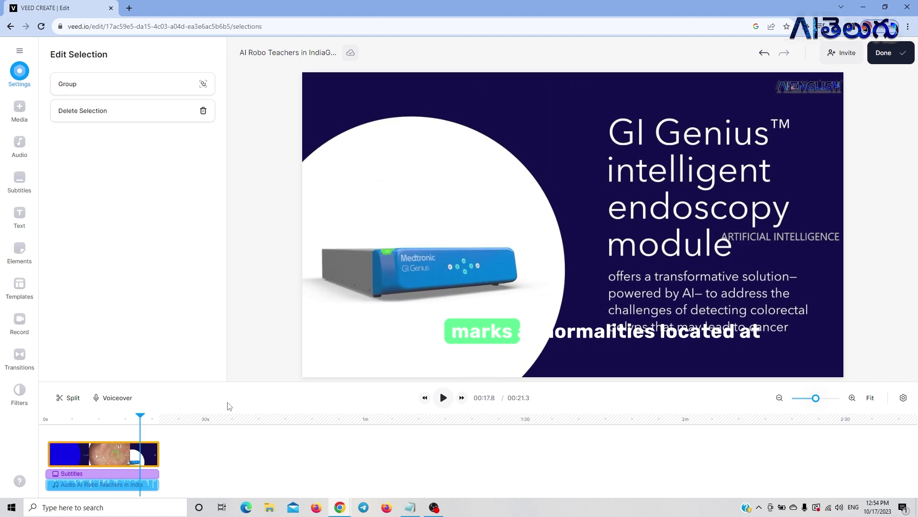
{"action": "left_click", "coordinate": [891, 60]}
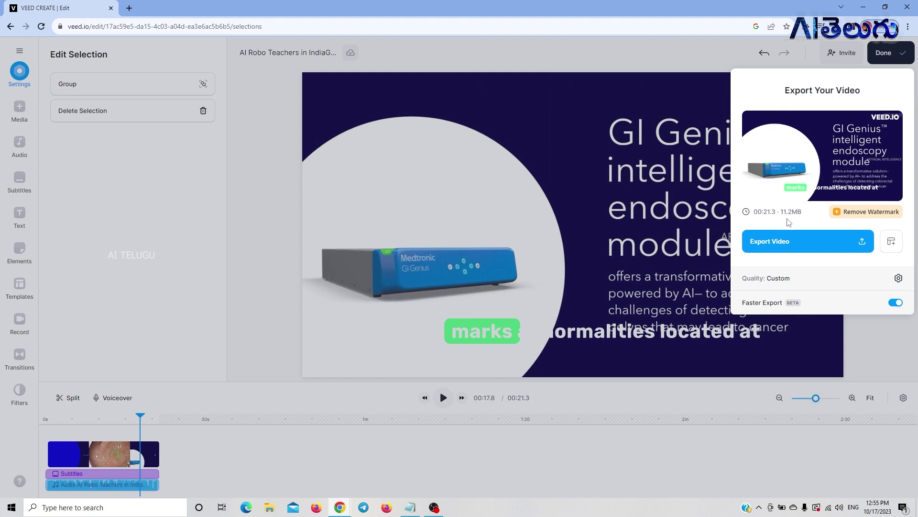
Export the trimmed 21-second video and play the rendered result on its share page.
{"action": "left_click", "coordinate": [801, 242]}
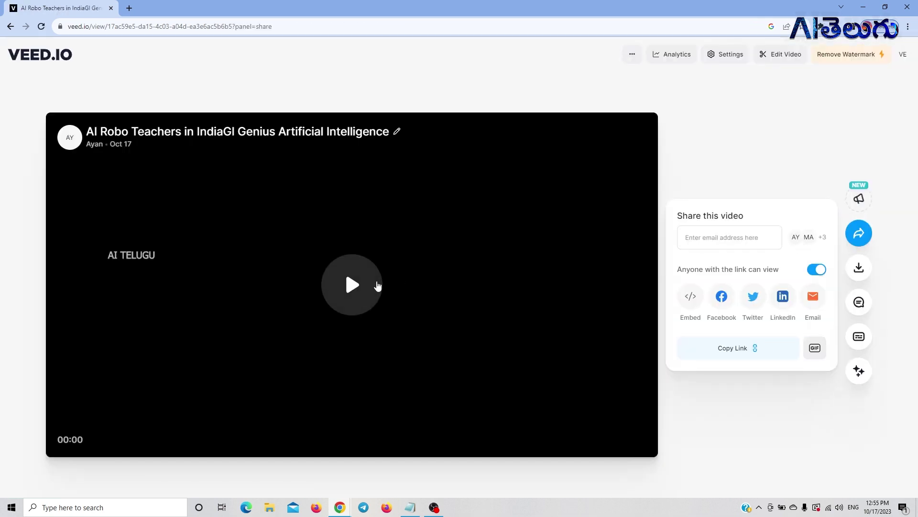
{"action": "left_click", "coordinate": [375, 286]}
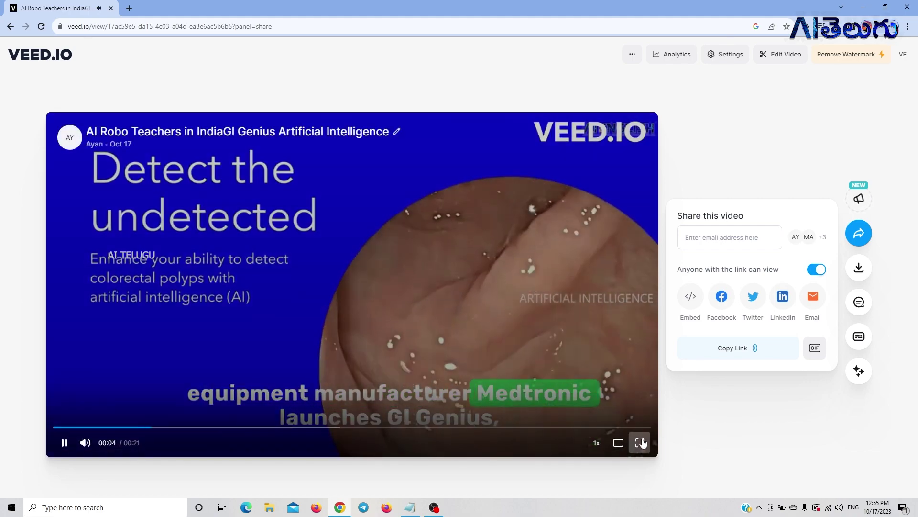
Watch the exported video full screen, then exit and pause it at 16 seconds.
{"action": "left_click", "coordinate": [640, 442]}
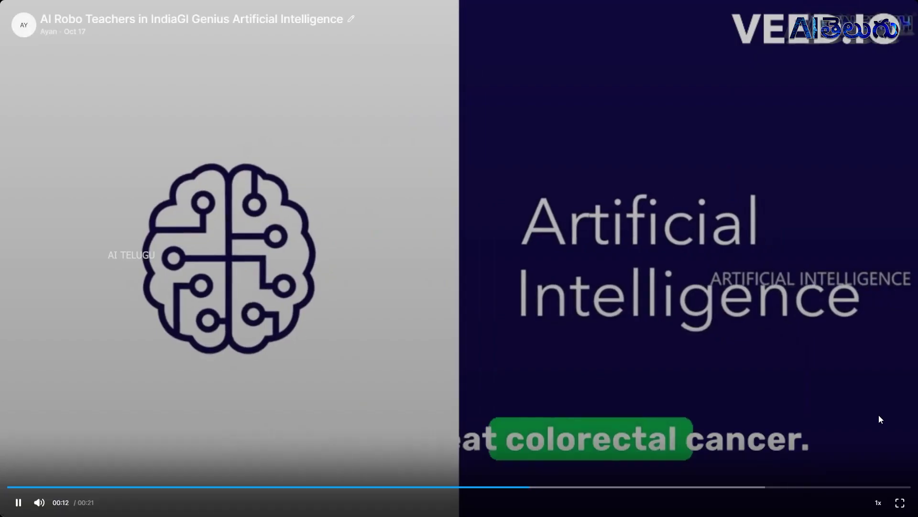
{"action": "left_click", "coordinate": [899, 502]}
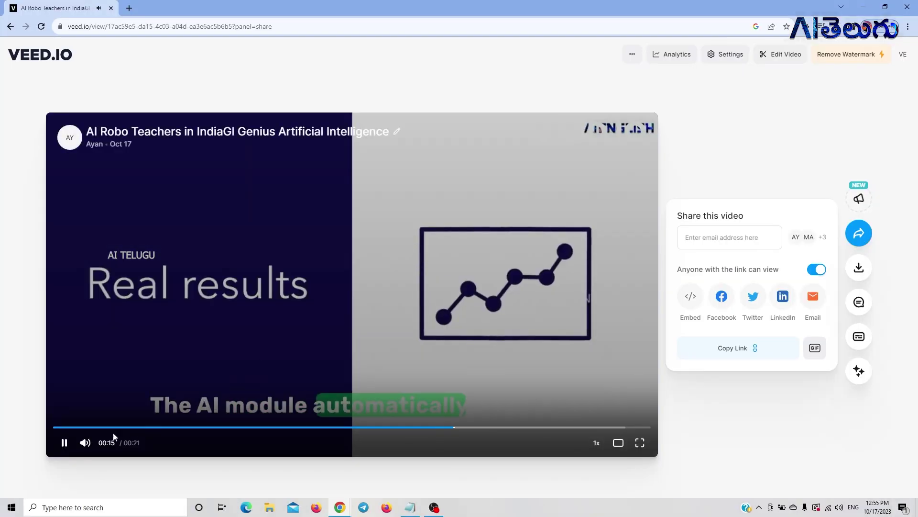
{"action": "left_click", "coordinate": [64, 442]}
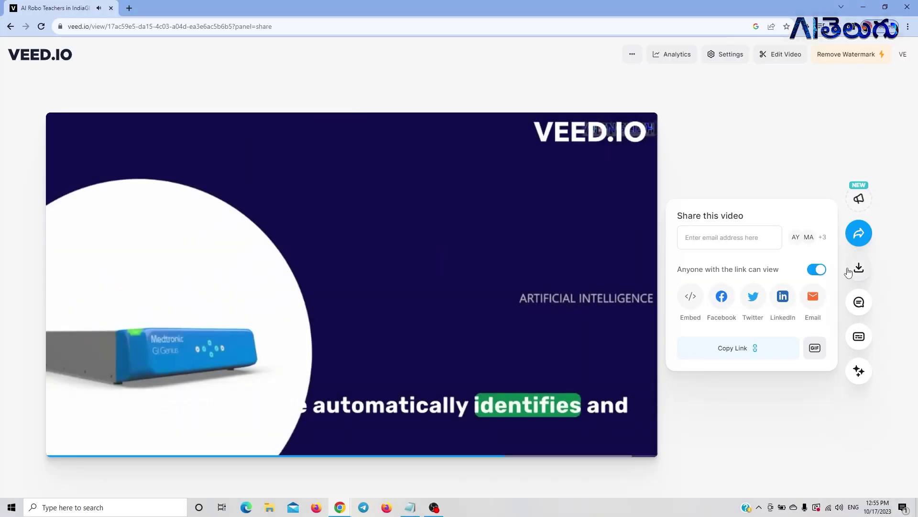
Download the video as an MP4 and open the downloaded file.
{"action": "left_click", "coordinate": [864, 277]}
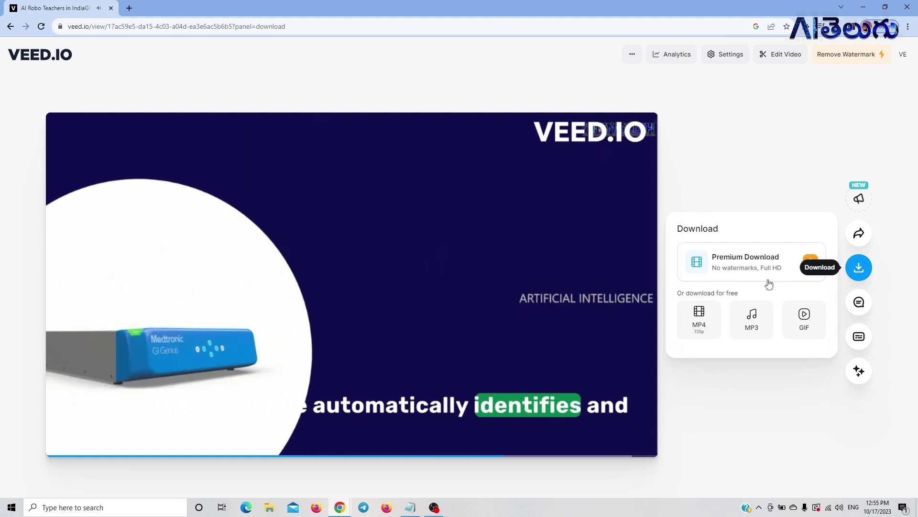
{"action": "left_click", "coordinate": [713, 331]}
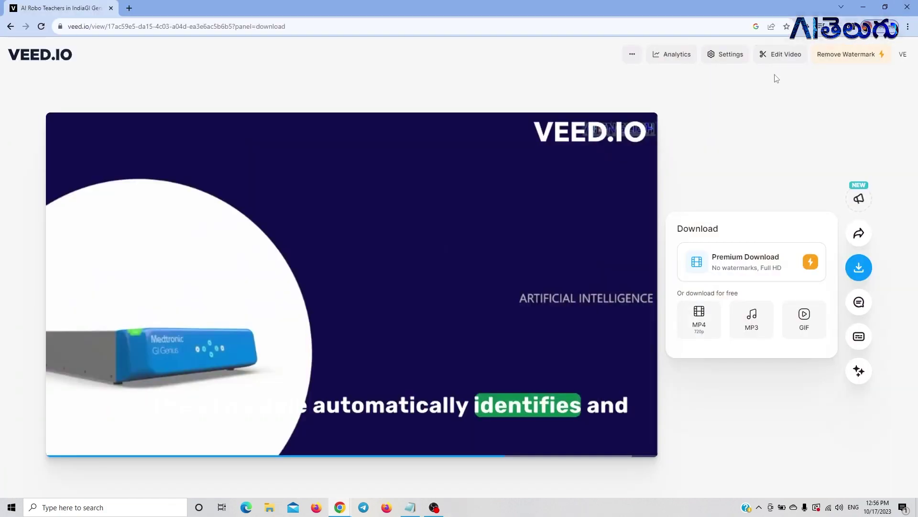
{"action": "mouse_move", "coordinate": [330, 425]}
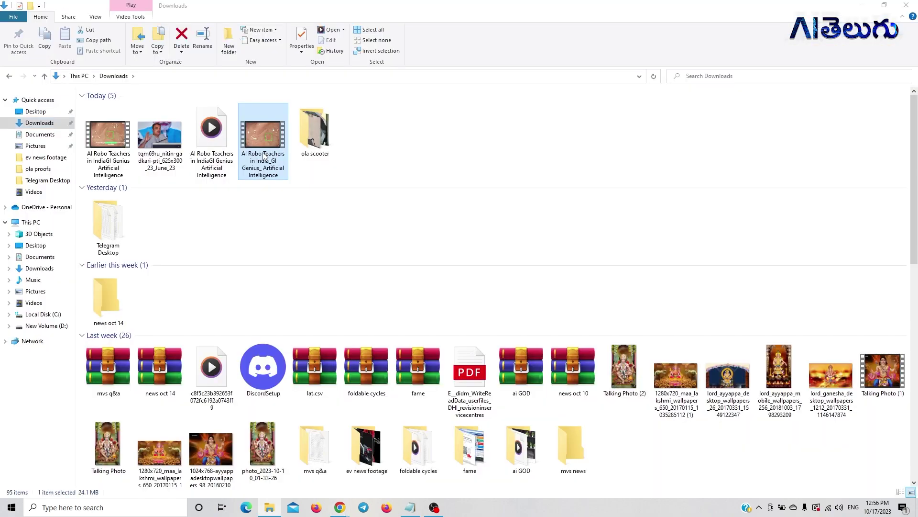
{"action": "double_click", "coordinate": [262, 143]}
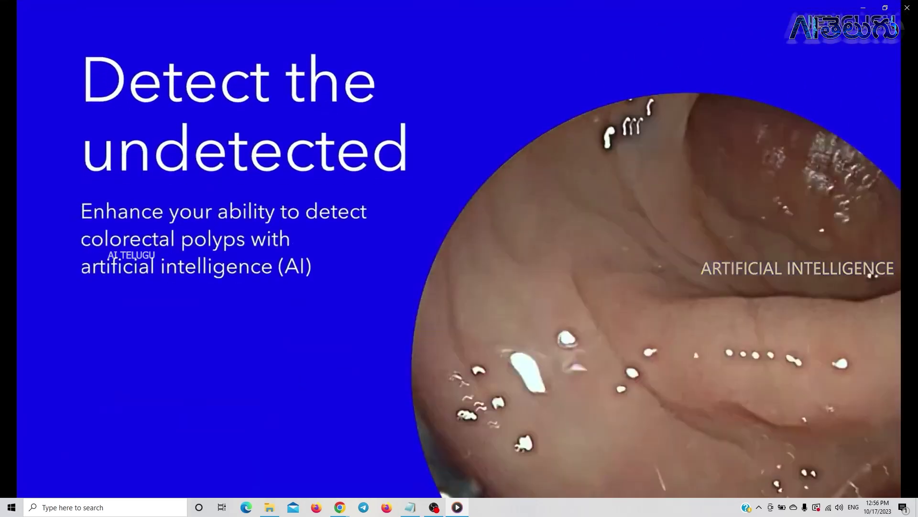
Pause the downloaded video in Media Player and return to Chrome.
{"action": "mouse_move", "coordinate": [301, 381]}
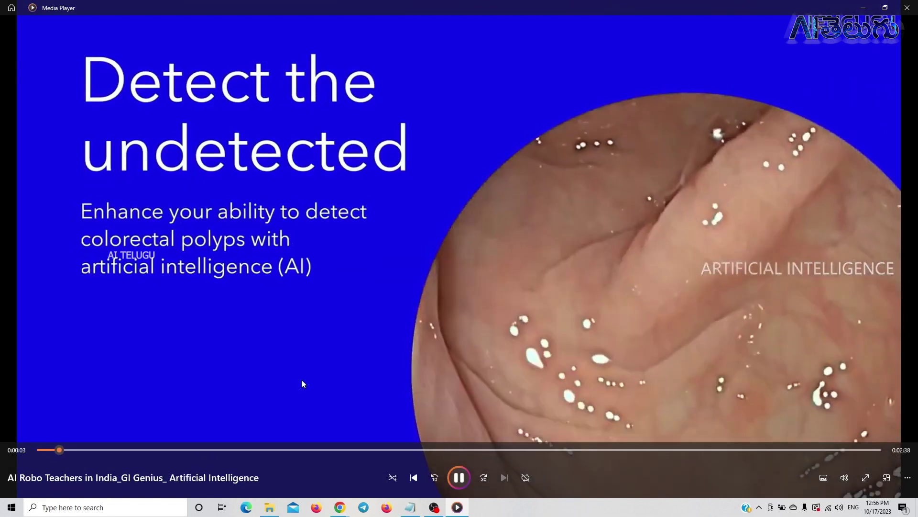
{"action": "left_click", "coordinate": [299, 364]}
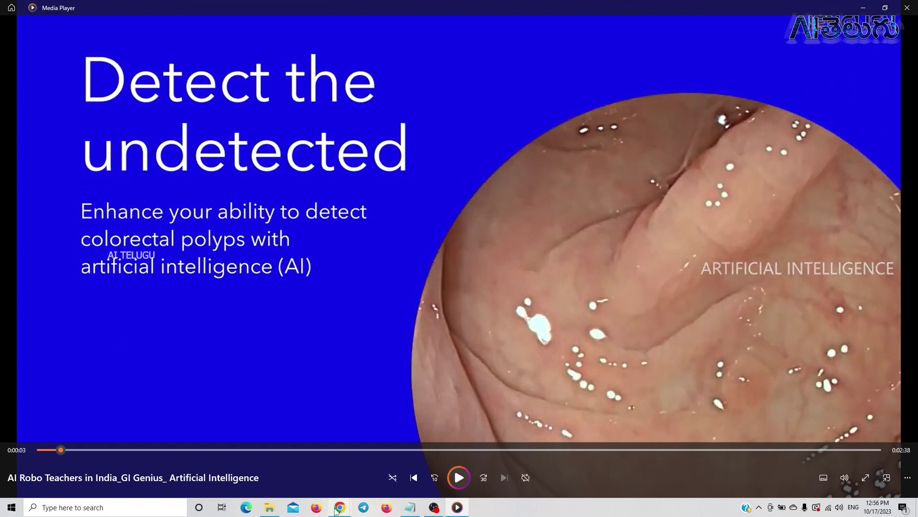
{"action": "mouse_move", "coordinate": [338, 506]}
{"action": "left_click", "coordinate": [391, 467]}
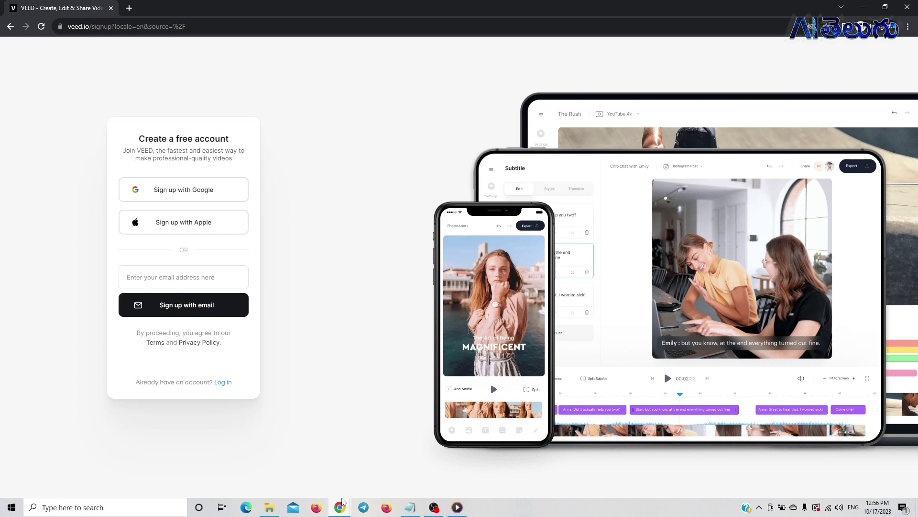
Return to the video editor and set the canvas size to TikTok 9:16.
{"action": "left_click", "coordinate": [310, 462]}
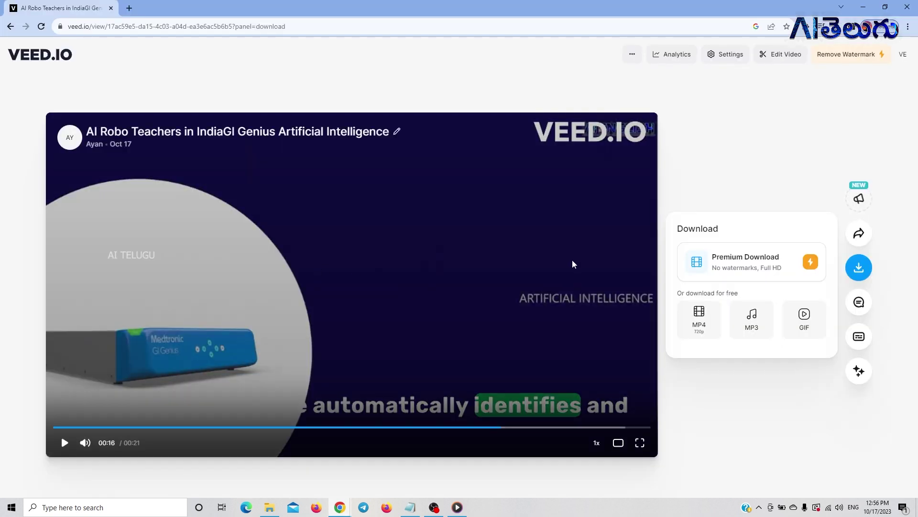
{"action": "left_click", "coordinate": [9, 25]}
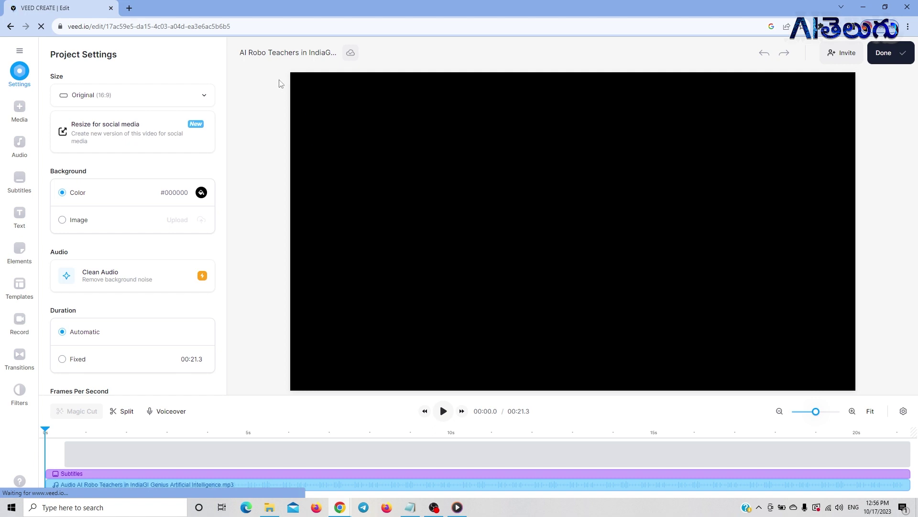
{"action": "left_click", "coordinate": [165, 93]}
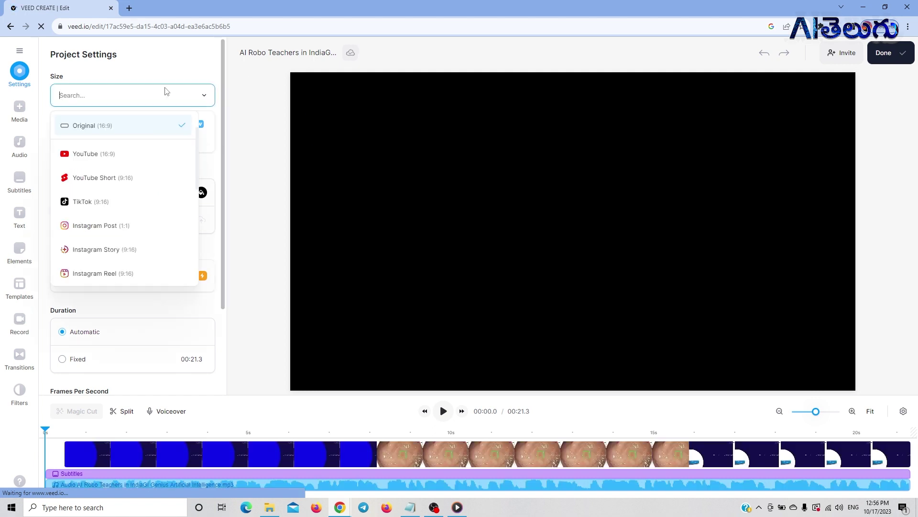
{"action": "left_click", "coordinate": [155, 185]}
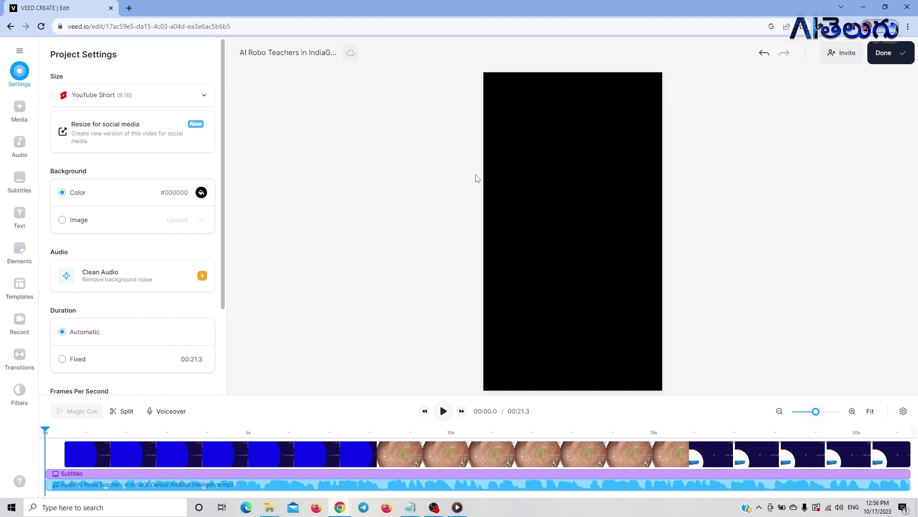
{"action": "left_click", "coordinate": [183, 99]}
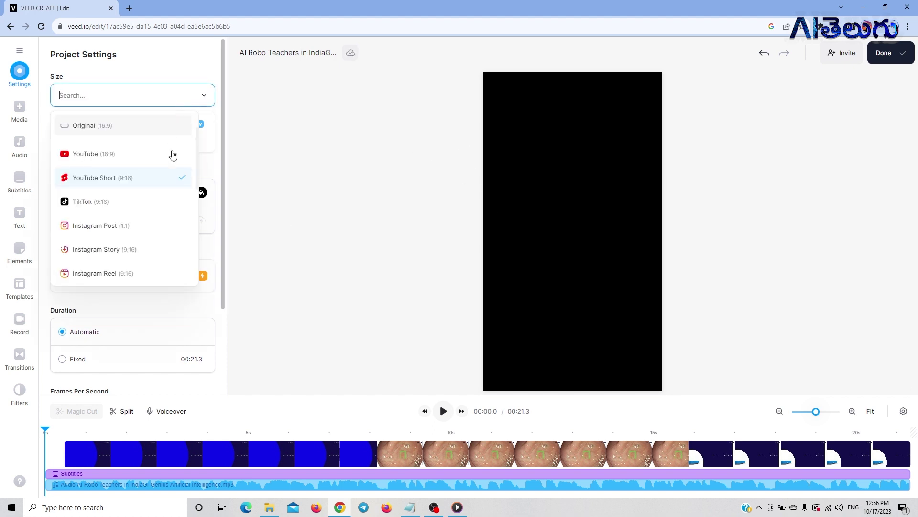
{"action": "left_click", "coordinate": [177, 202]}
At 3.8 seconds, enlarge the caption so it spans the vertical frame.
{"action": "left_click", "coordinate": [219, 433]}
{"action": "left_click_drag", "start_coordinate": [220, 433], "coordinate": [199, 434]}
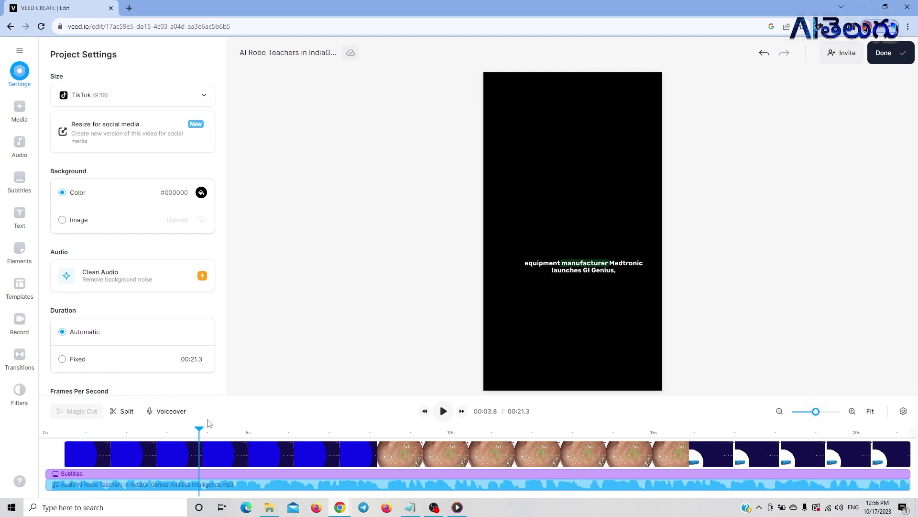
{"action": "left_click", "coordinate": [535, 266]}
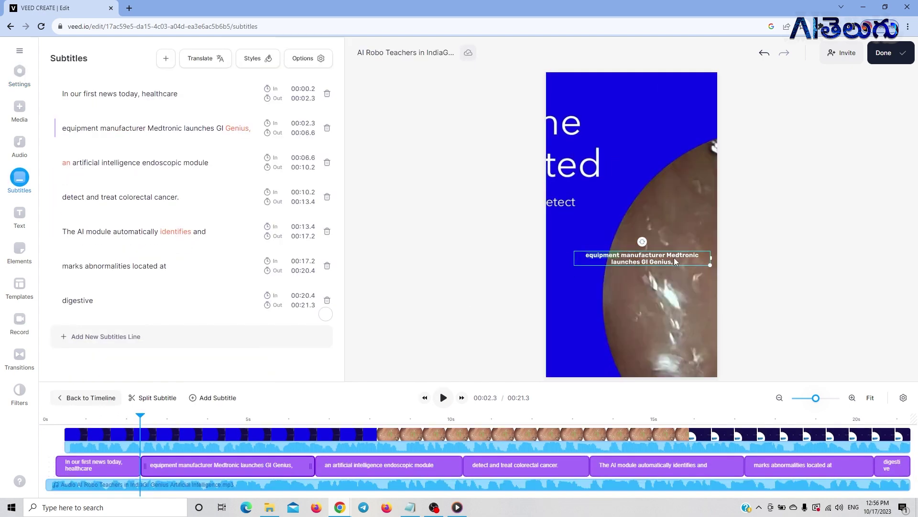
{"action": "left_click_drag", "start_coordinate": [710, 262], "coordinate": [739, 271]}
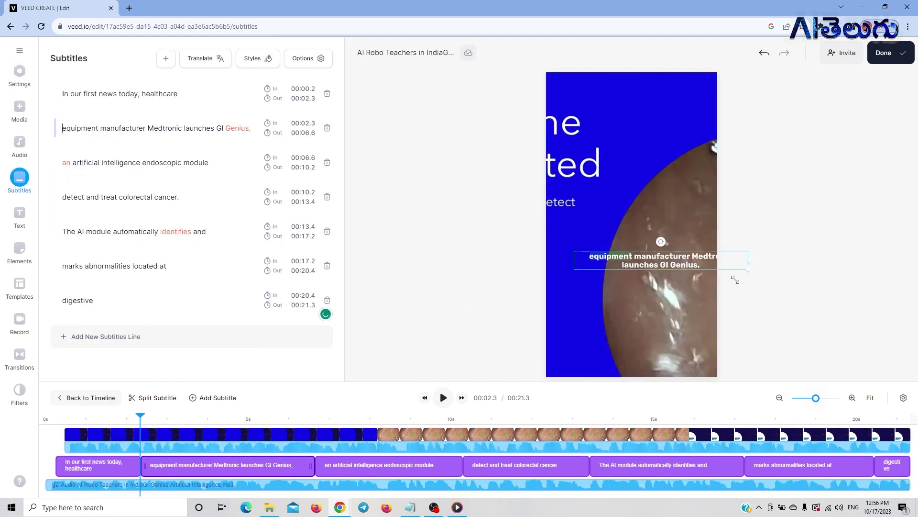
{"action": "left_click_drag", "start_coordinate": [639, 262], "coordinate": [613, 259]}
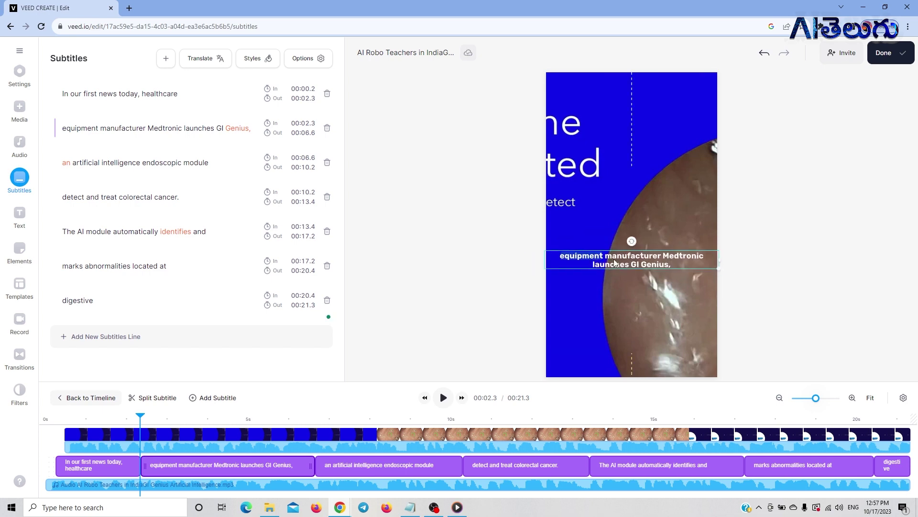